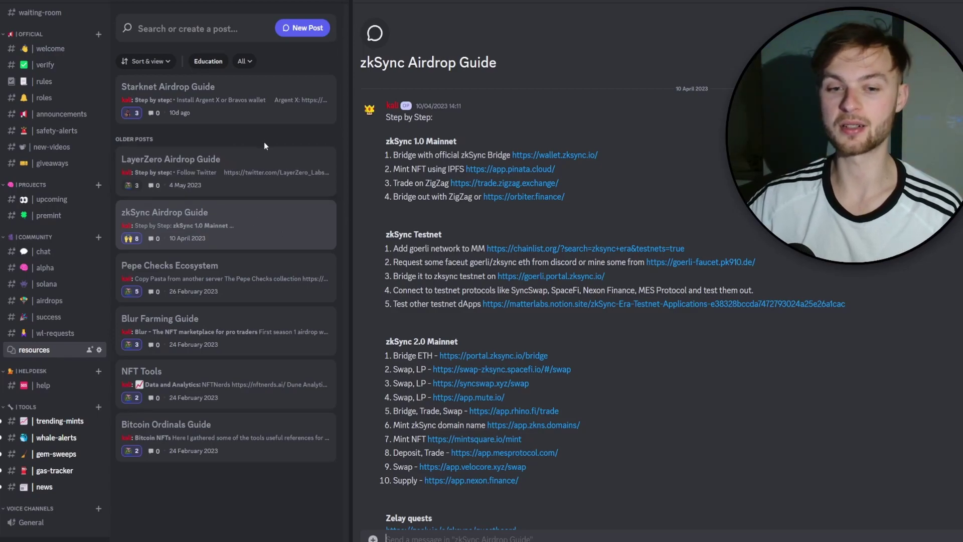
- Scroll down through the zkSync Airdrop Guide post's testnet and mainnet steps
scroll(616, 331, "down", 3)
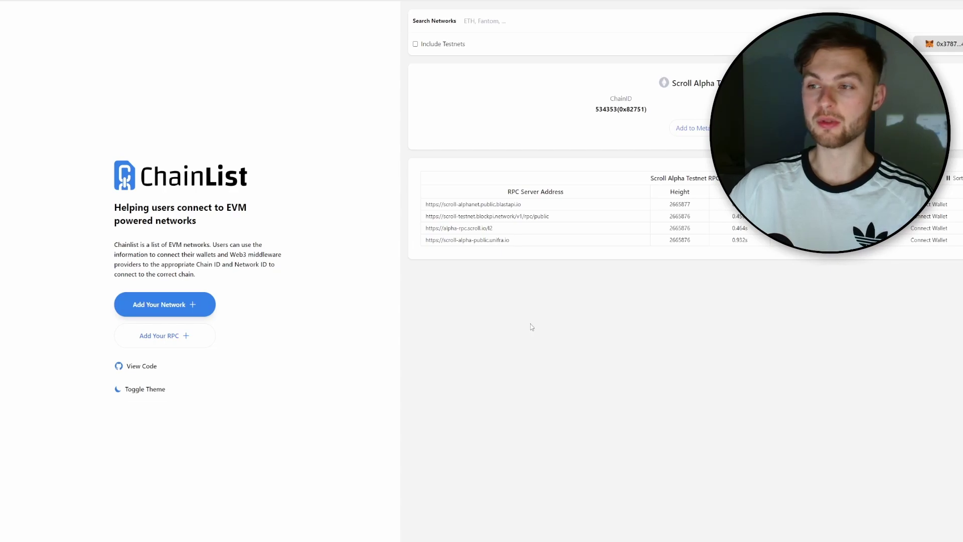
- Add Scroll Alpha Testnet to MetaMask from ChainList, approve the network switch, and go to the Scroll portal
left_click(688, 128)
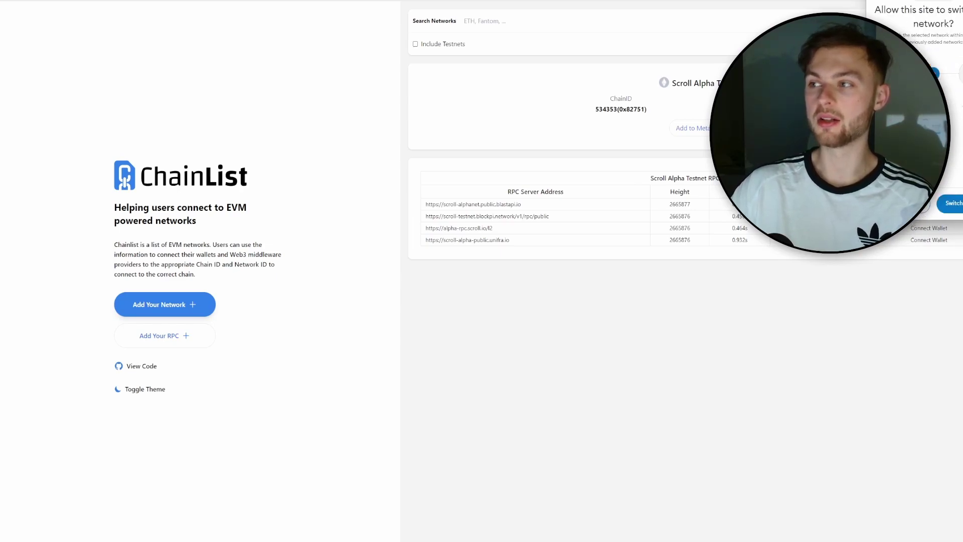
left_click(949, 205)
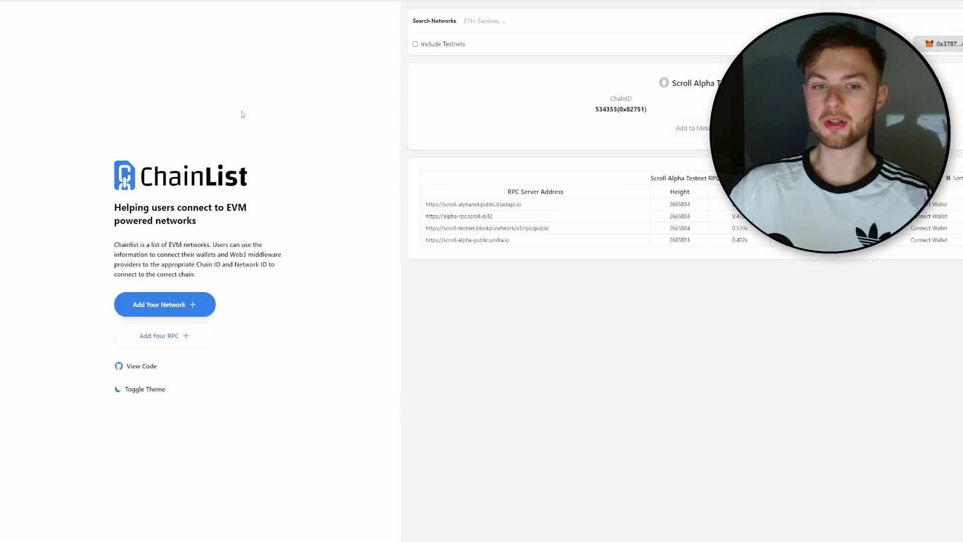
left_click(180, 3)
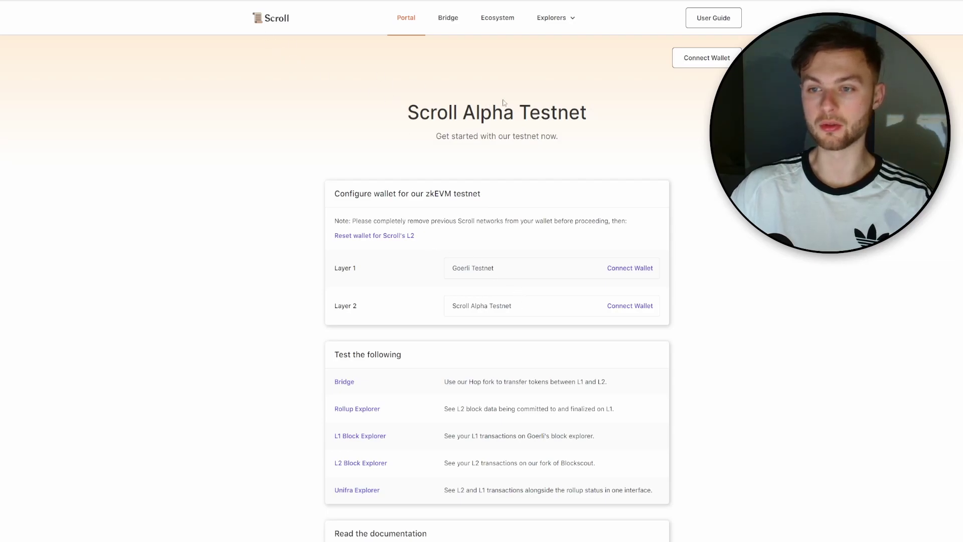
- Connect the MetaMask wallet for Layer 1 on the Scroll Alpha Testnet portal
left_click(624, 272)
left_click(462, 229)
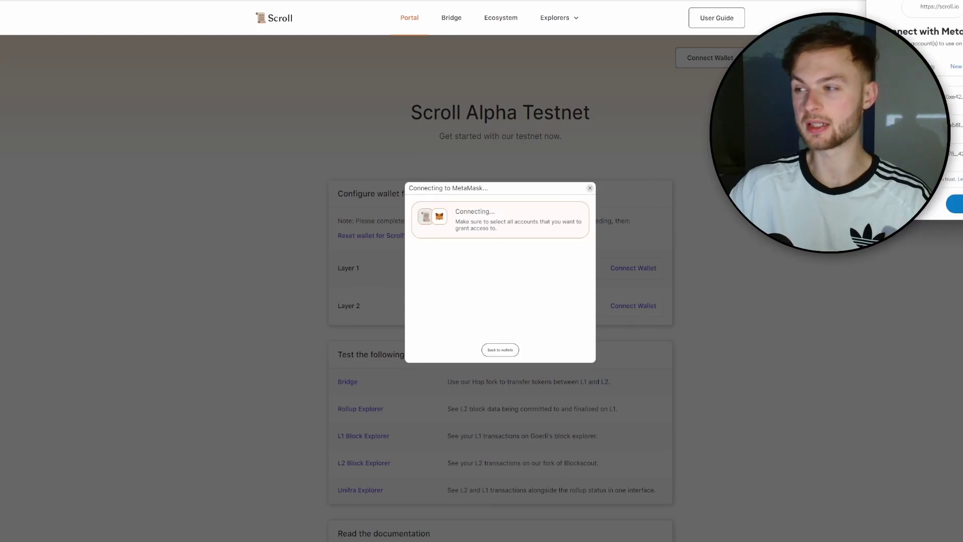
left_click(953, 203)
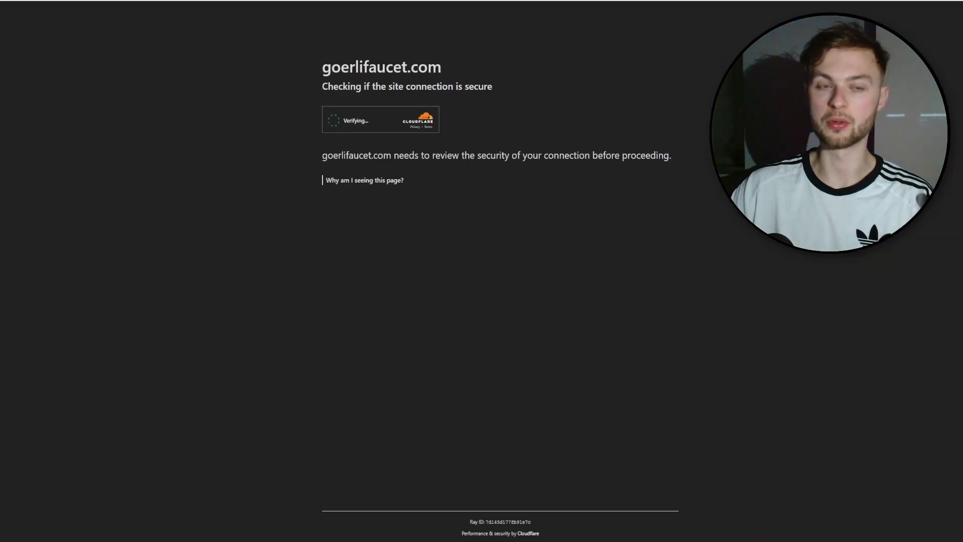
- Pass the Cloudflare 'Verify you are human' check on goerlifaucet.com
left_click(333, 123)
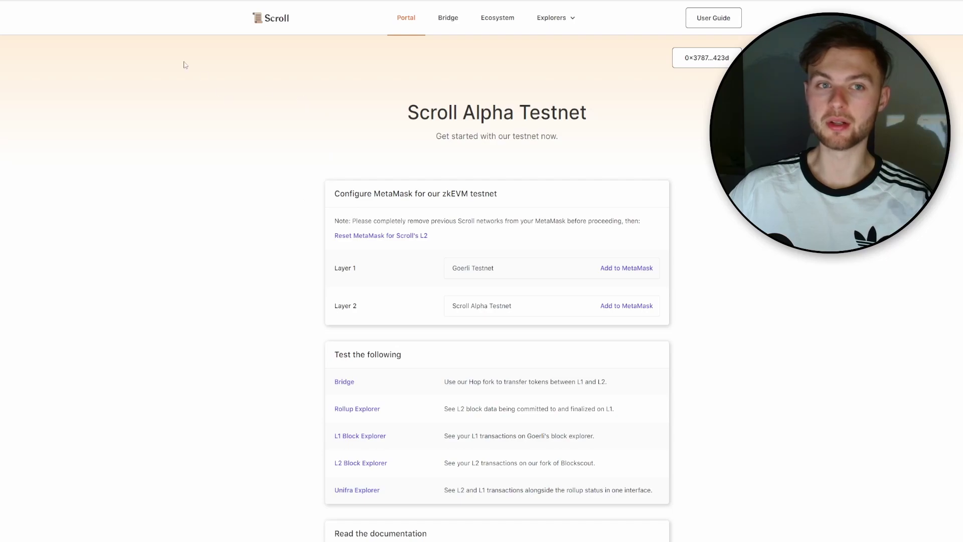
- Bridge 0.3 ETH from Goerli Testnet to Scroll Alpha Testnet, switching the wallet to Goerli first
left_click(344, 385)
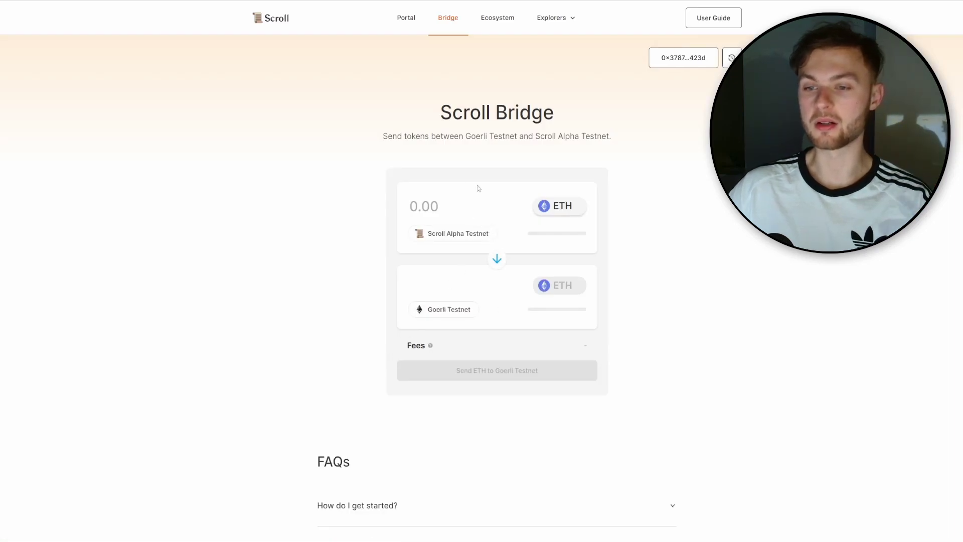
left_click(497, 259)
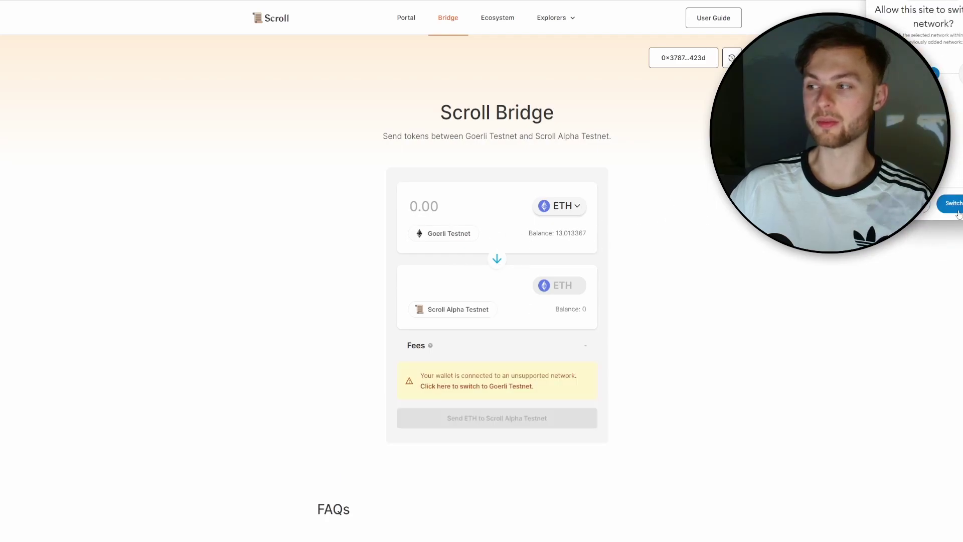
left_click(960, 209)
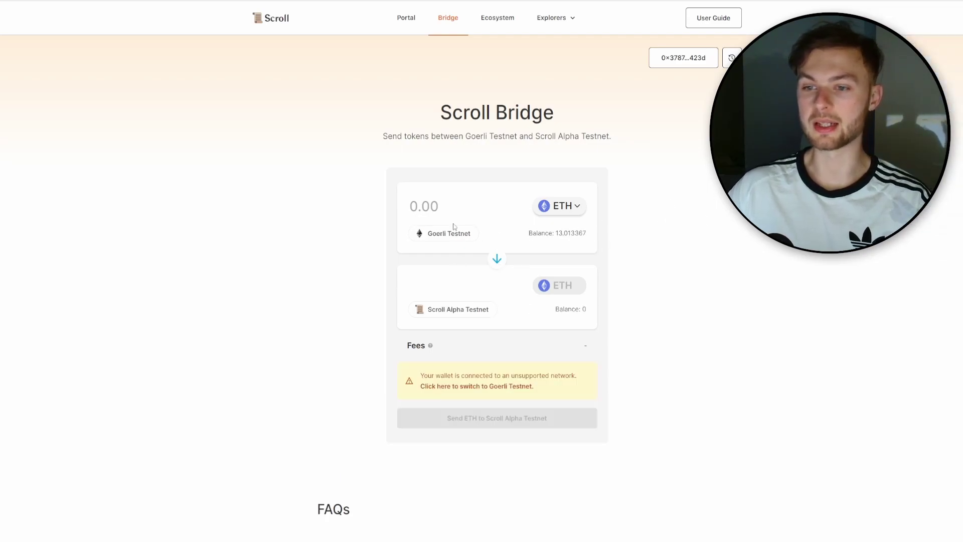
left_click(414, 205)
type(".3")
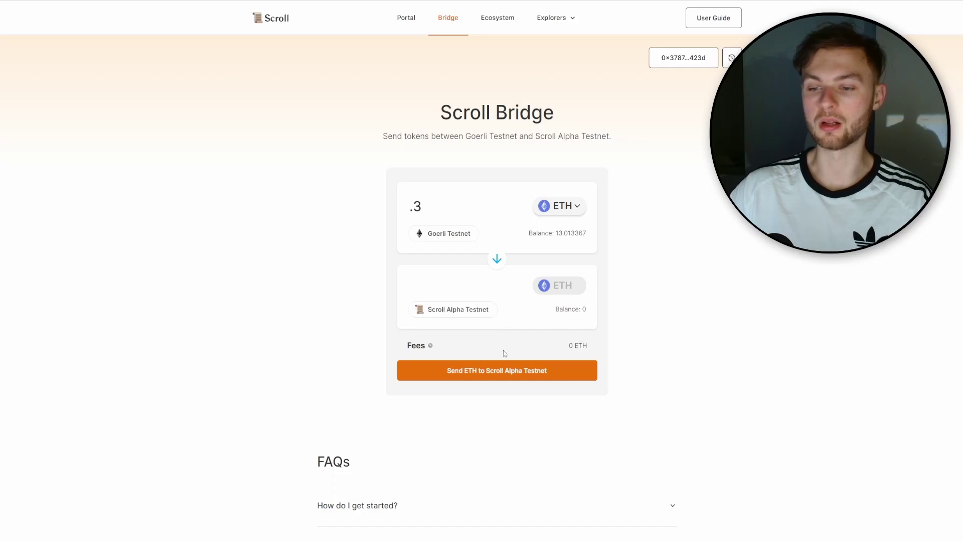
left_click(475, 371)
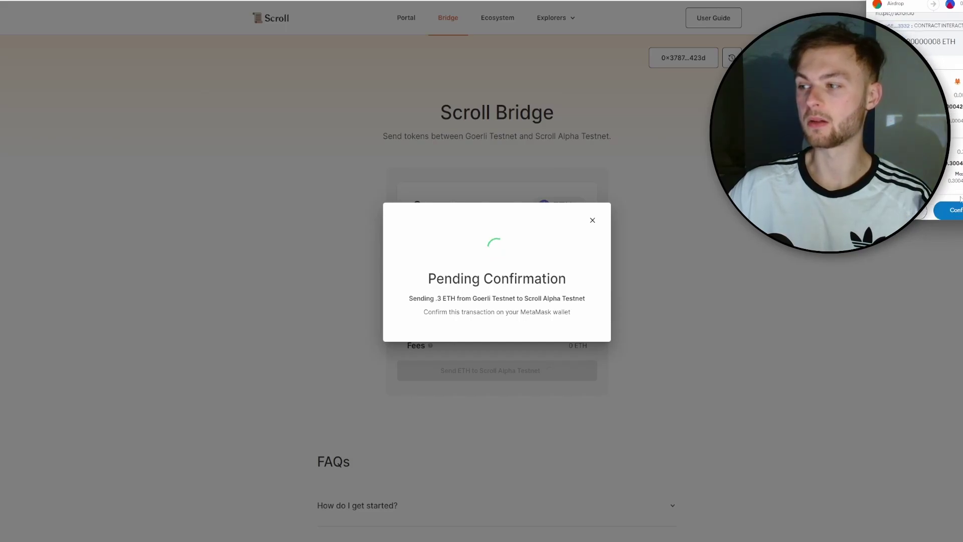
left_click(948, 217)
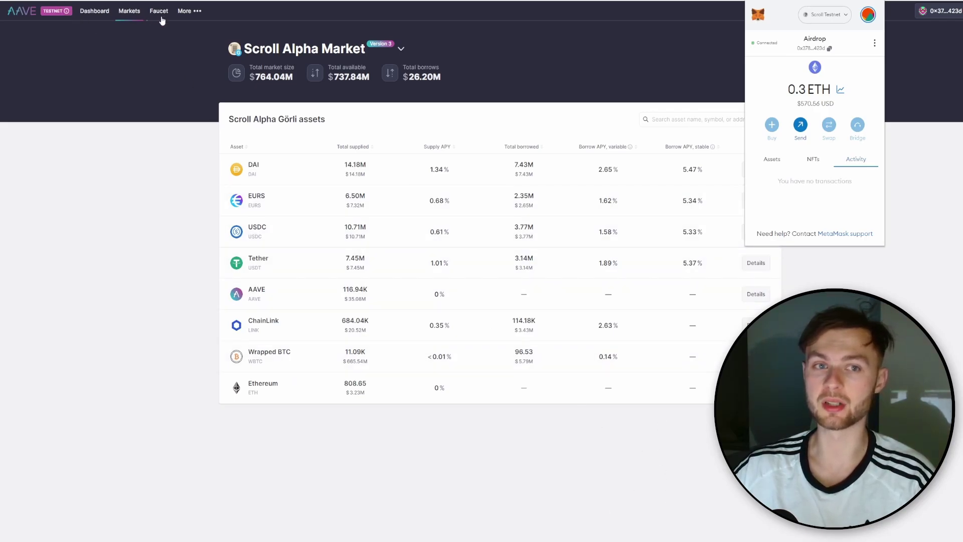
- Dismiss the wallet popup and switch Aave's dashboard to the Scroll Alpha market
left_click(370, 150)
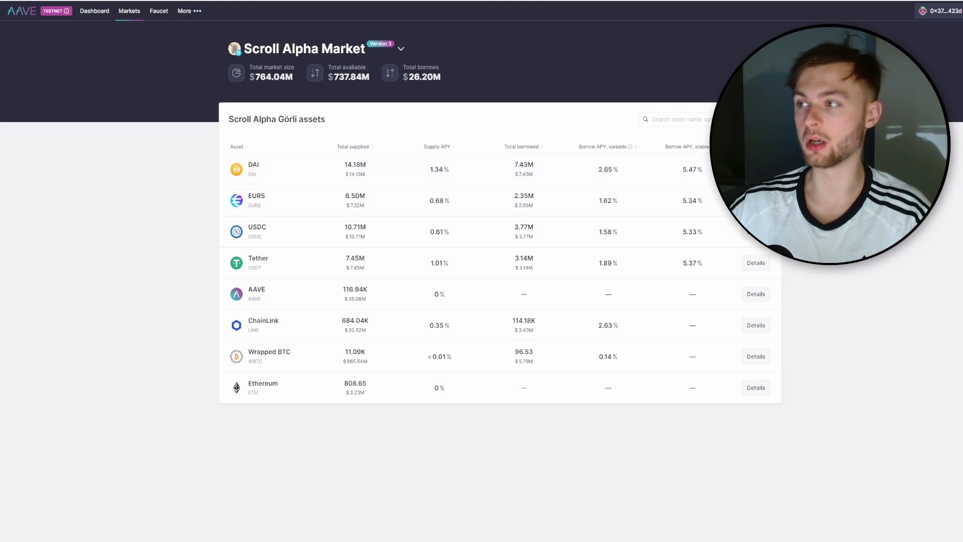
left_click(958, 11)
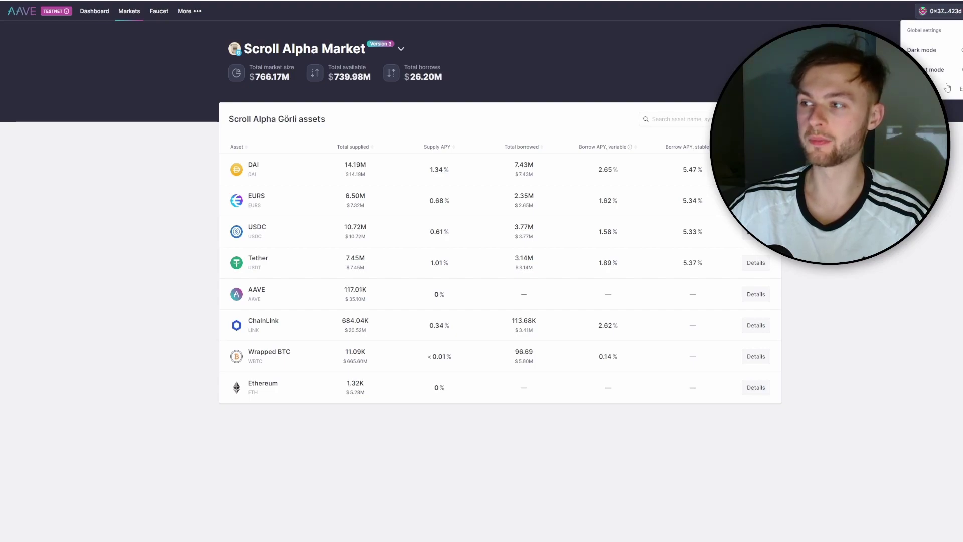
left_click(301, 446)
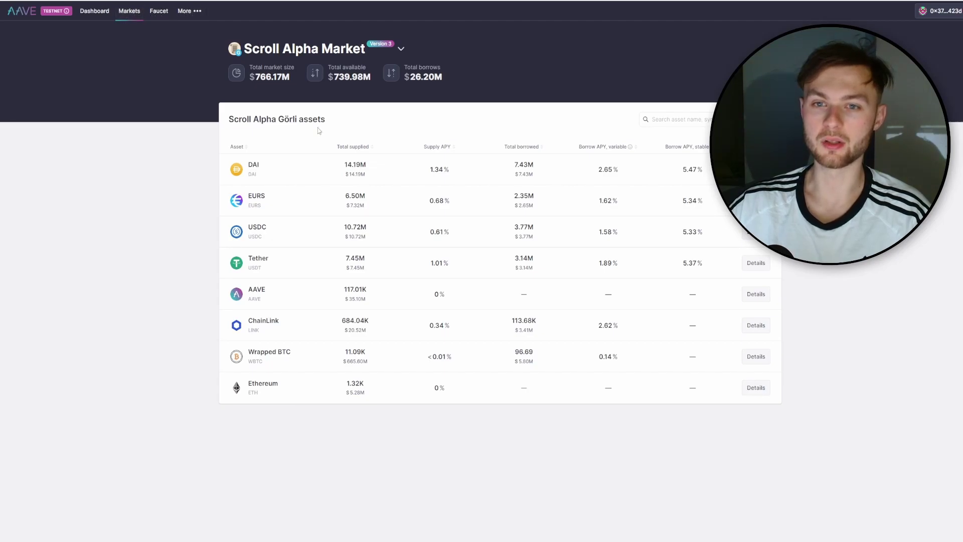
left_click(90, 12)
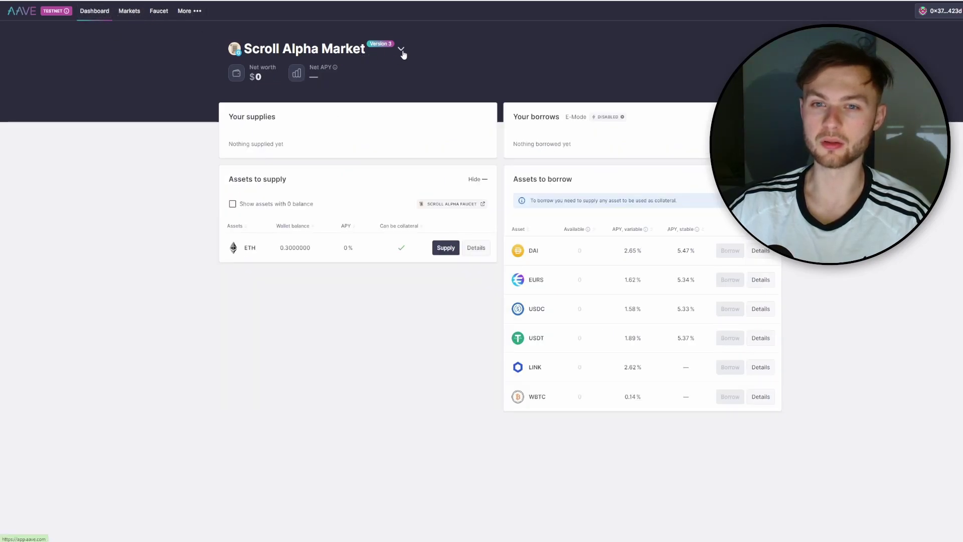
left_click(401, 48)
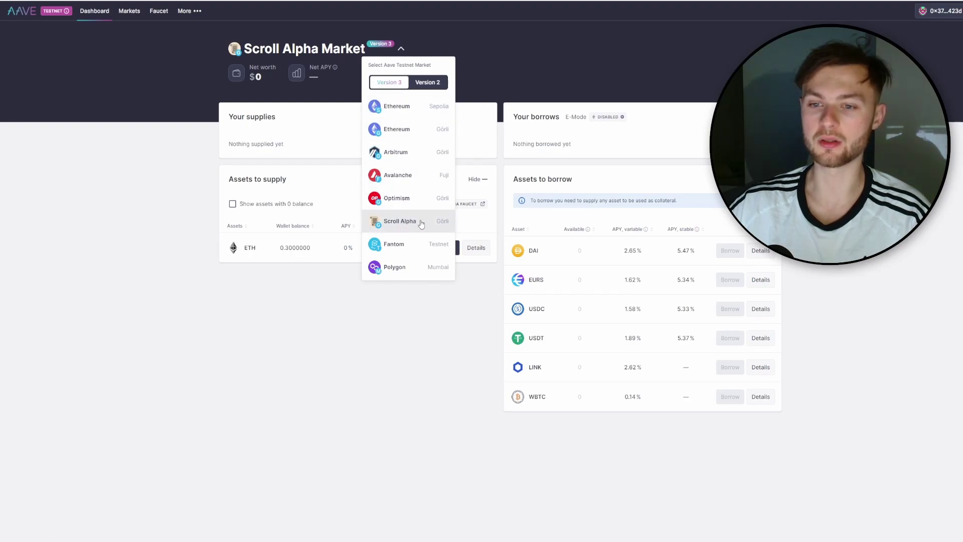
left_click(392, 224)
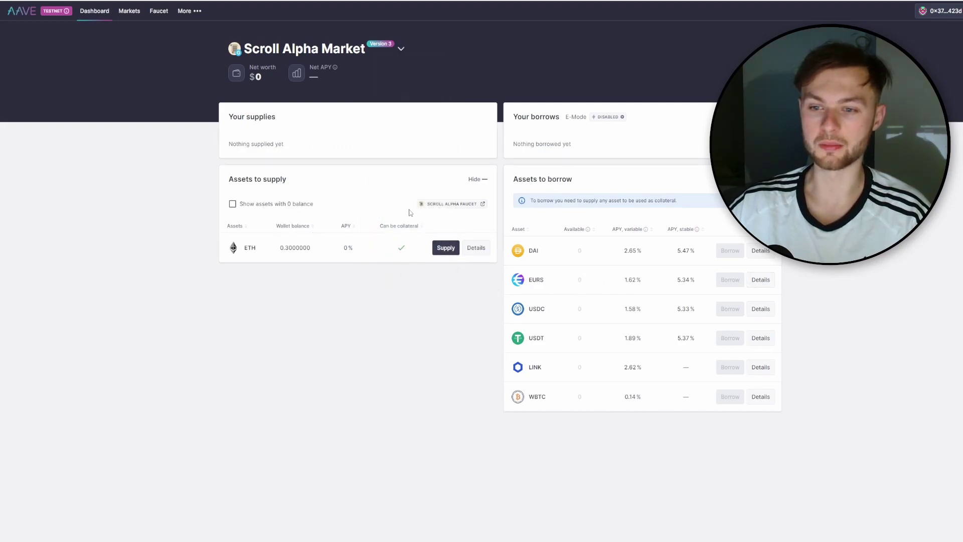
- Supply 0.003 ETH to Aave's Scroll Alpha market
left_click(442, 250)
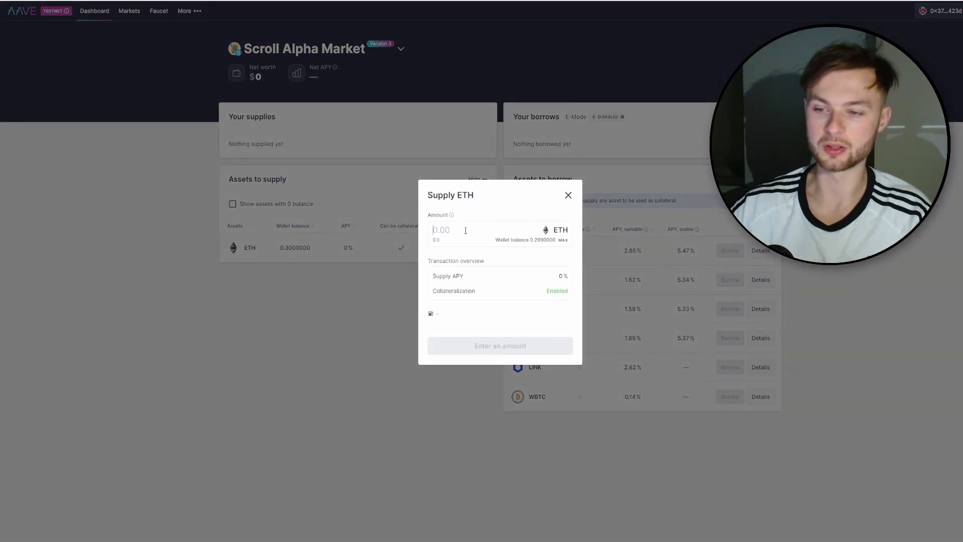
type("0.01")
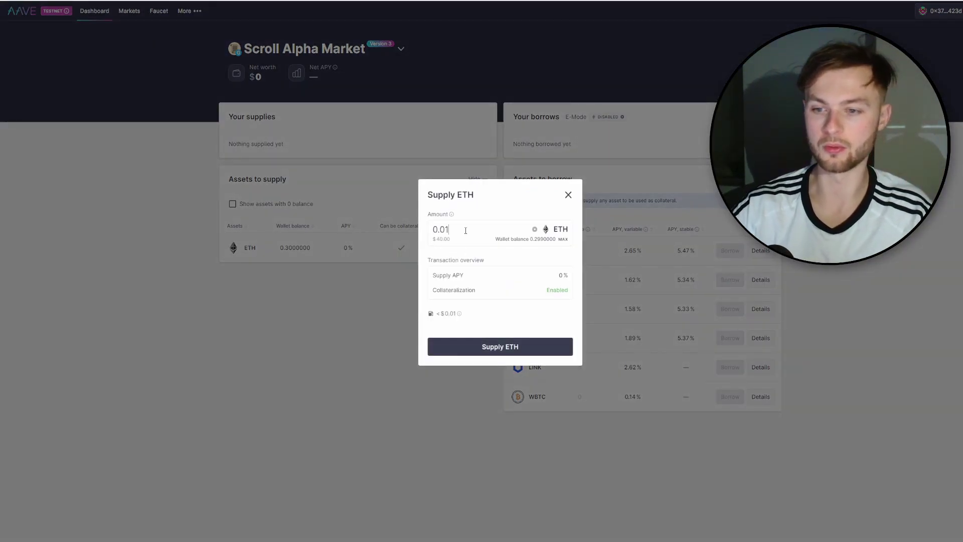
key("BackSpace")
type("02")
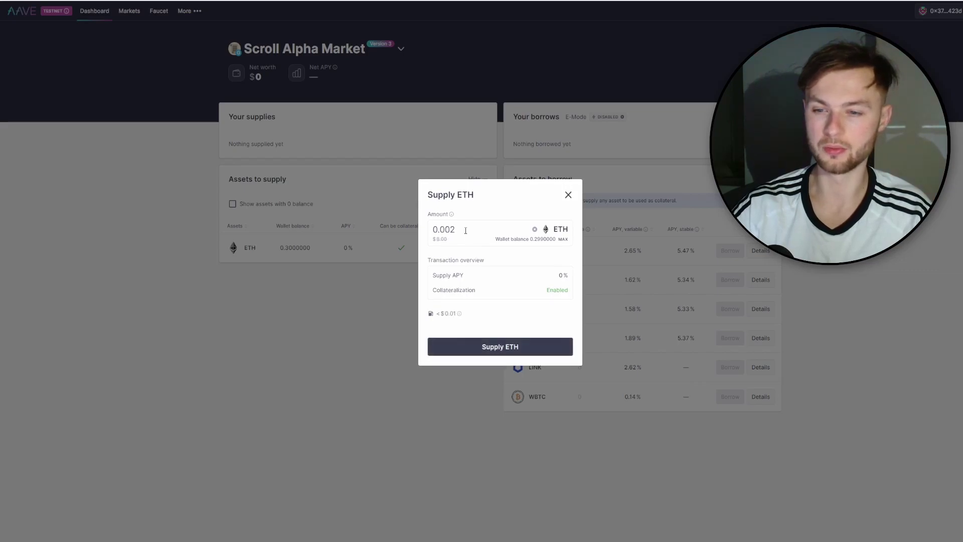
key("BackSpace")
type("3")
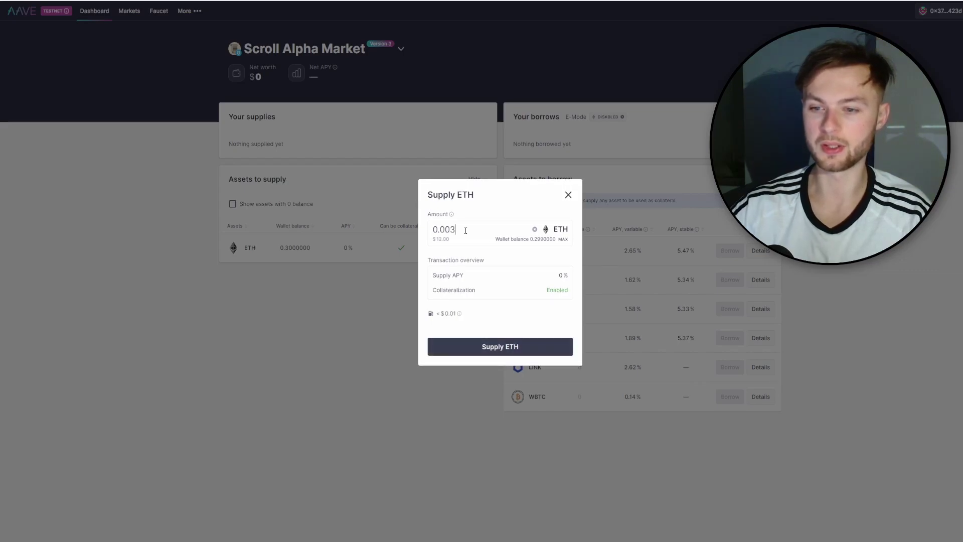
left_click(483, 348)
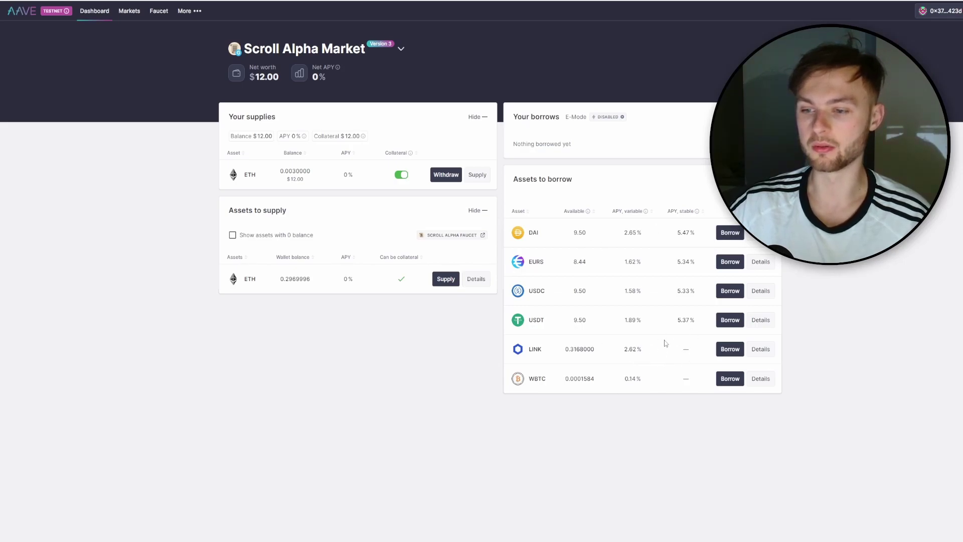
- Borrow 5 USDT against the supplied ETH
left_click(729, 324)
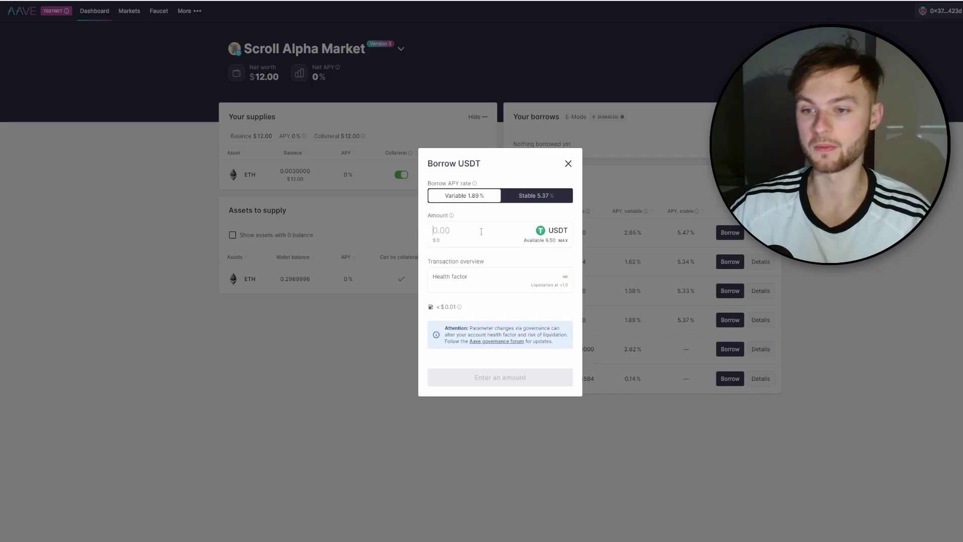
type("5")
left_click(496, 380)
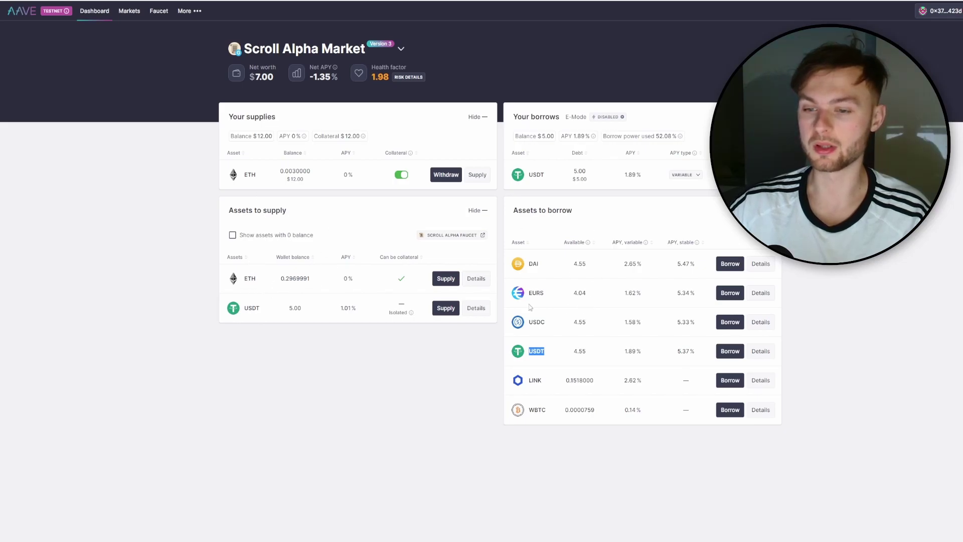
- Borrow 1 USDC against the supplied ETH
left_click(586, 369)
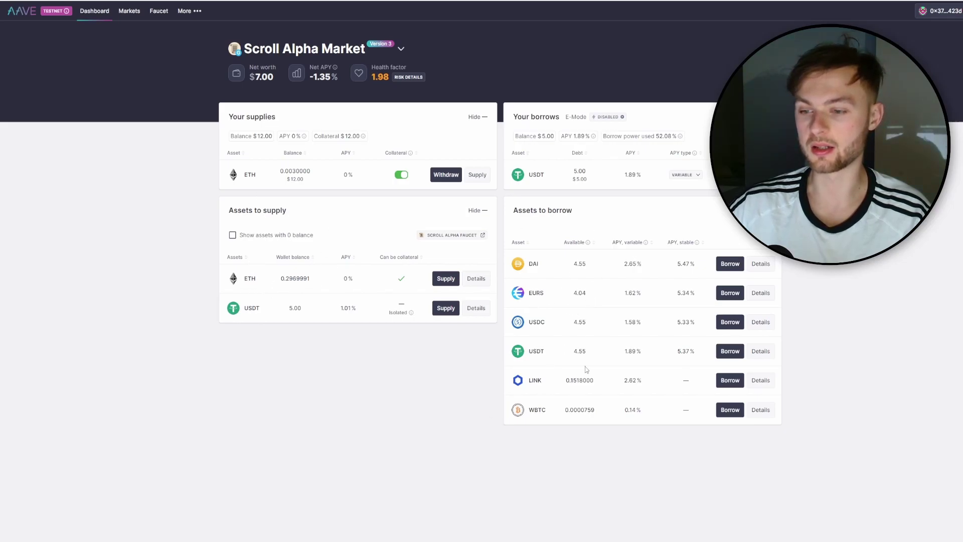
left_click(729, 321)
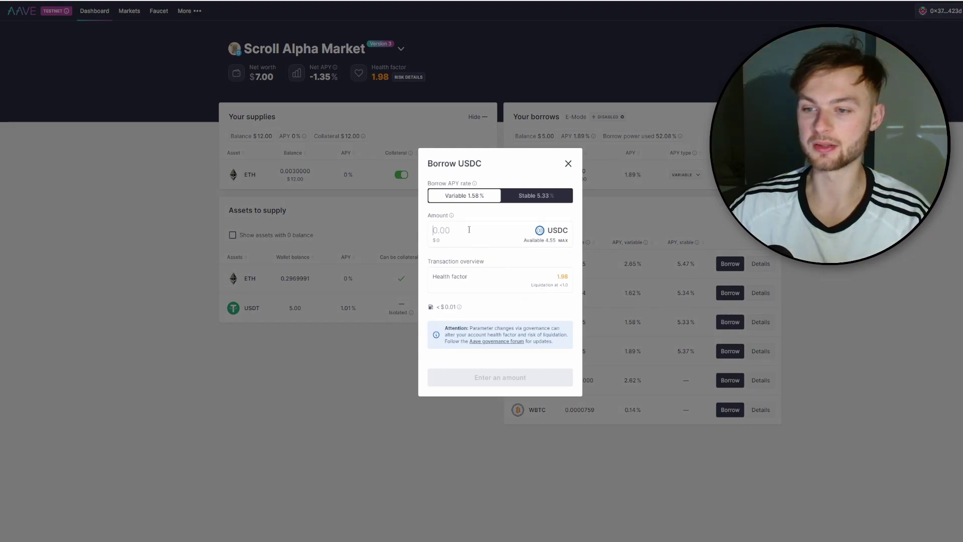
type("1")
left_click(500, 377)
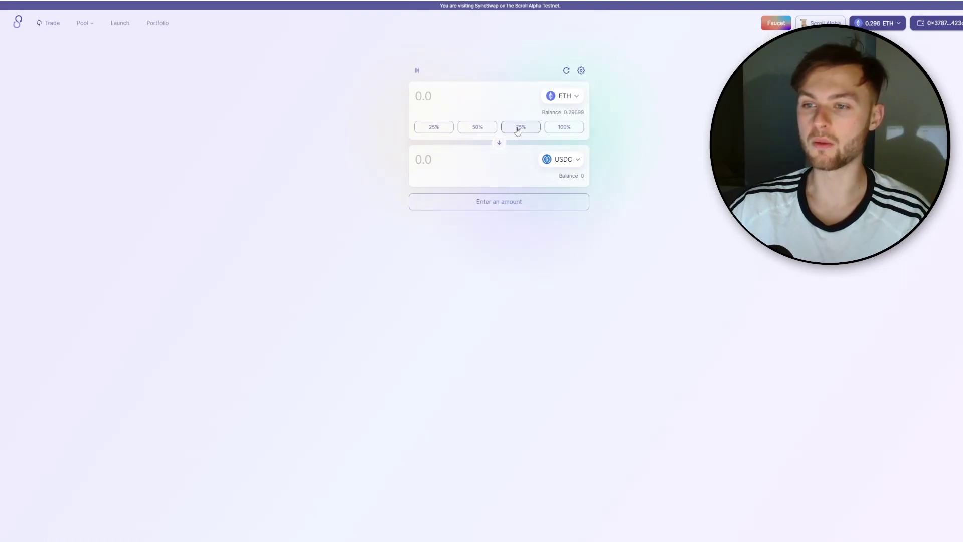
- Swap 75% of the ETH balance (0.22274 ETH) for USDC, then flip the form to USDC-to-ETH
left_click(519, 128)
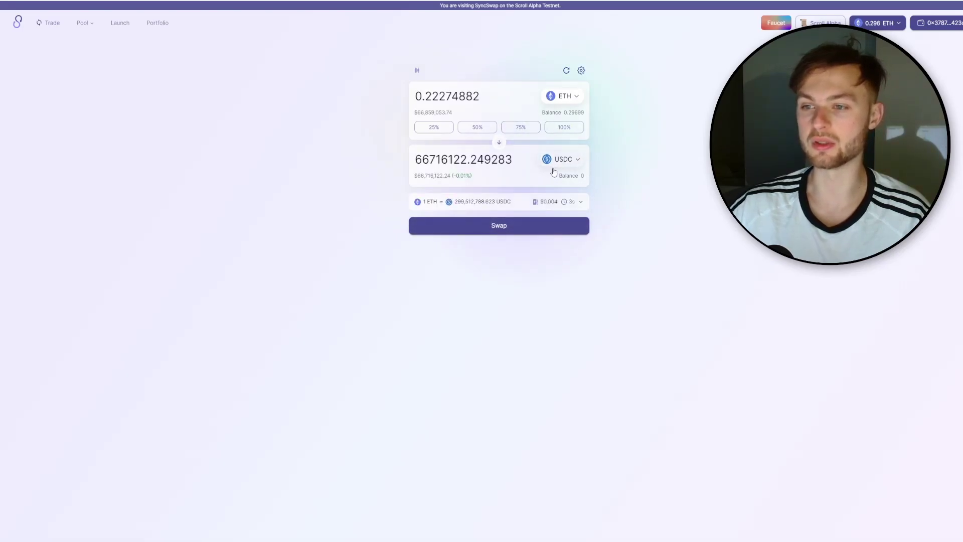
left_click(490, 232)
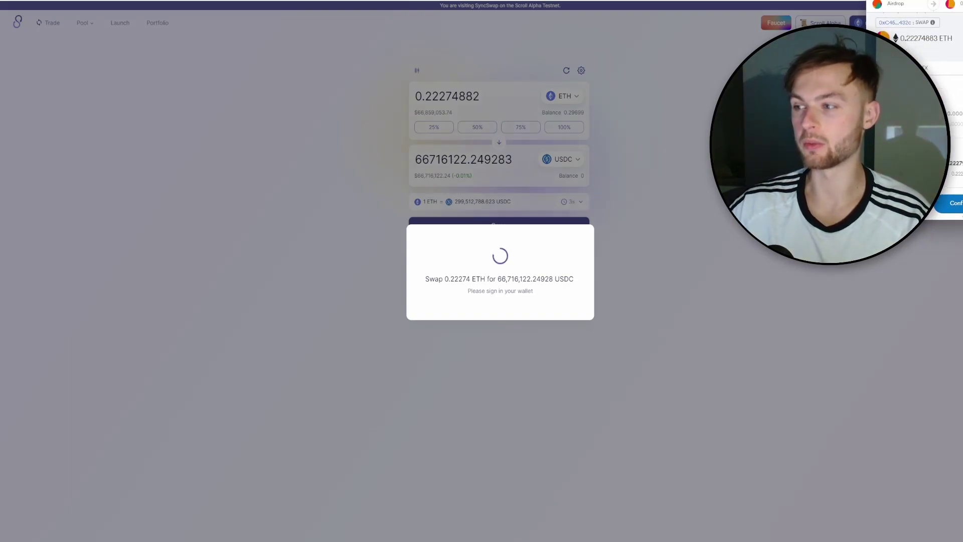
left_click(955, 204)
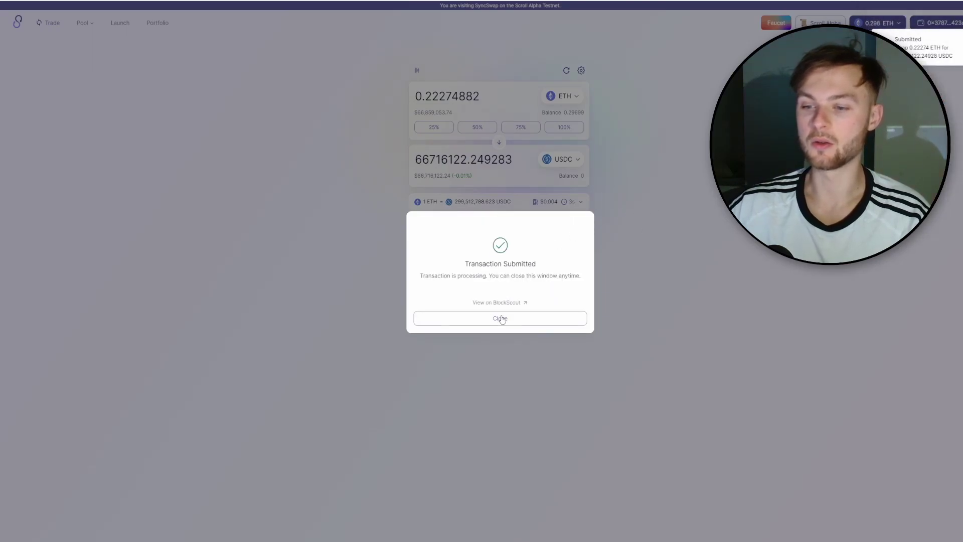
left_click(500, 318)
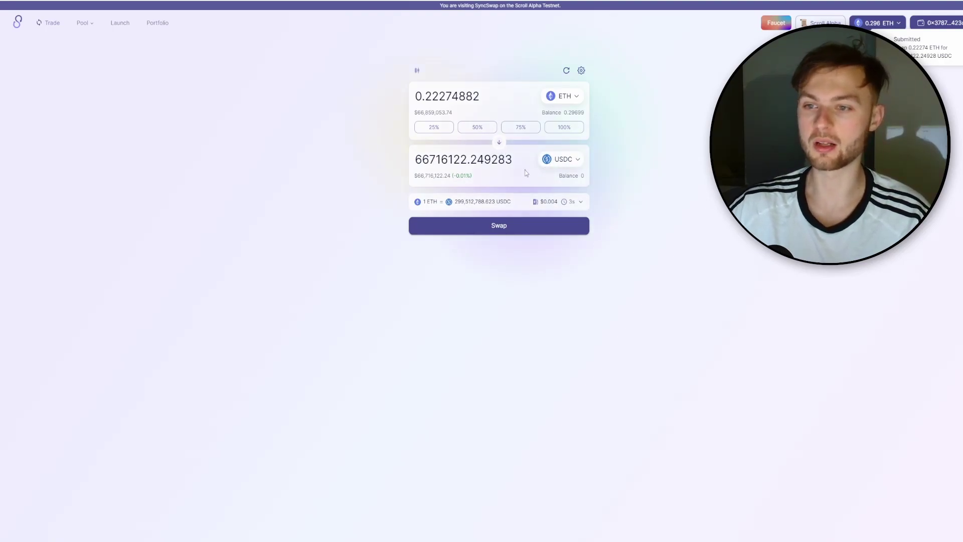
left_click(499, 142)
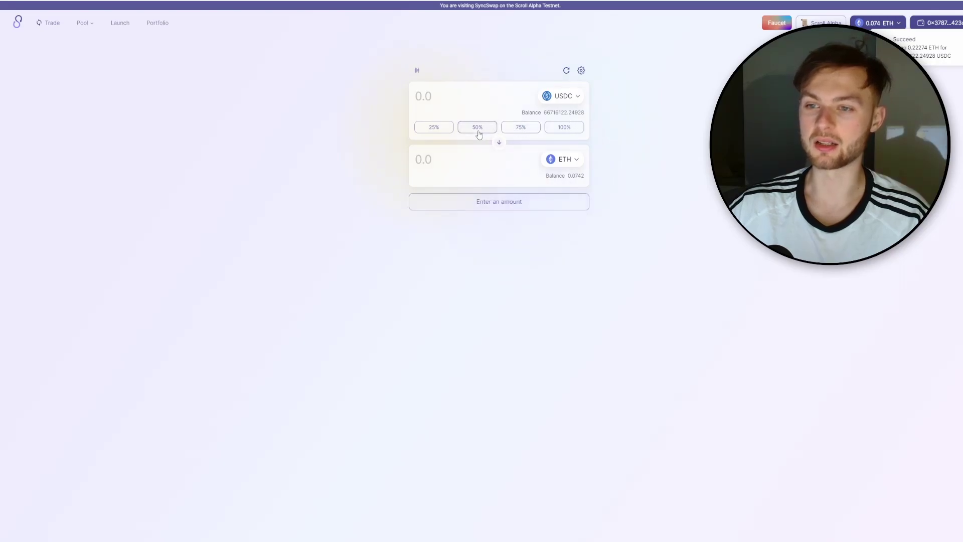
- Set the amount to 50% of the USDC balance and unlock USDC spending for SyncSwap
left_click(477, 128)
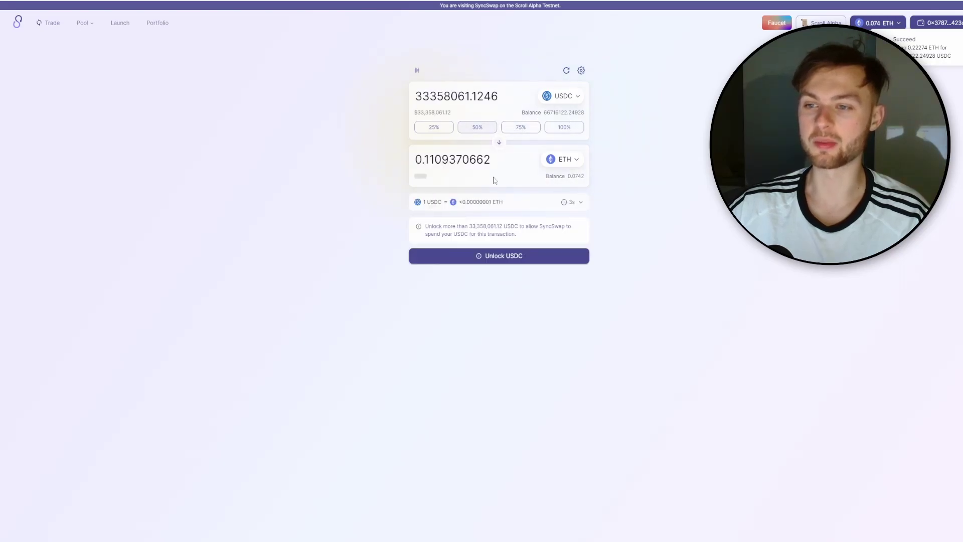
left_click(506, 257)
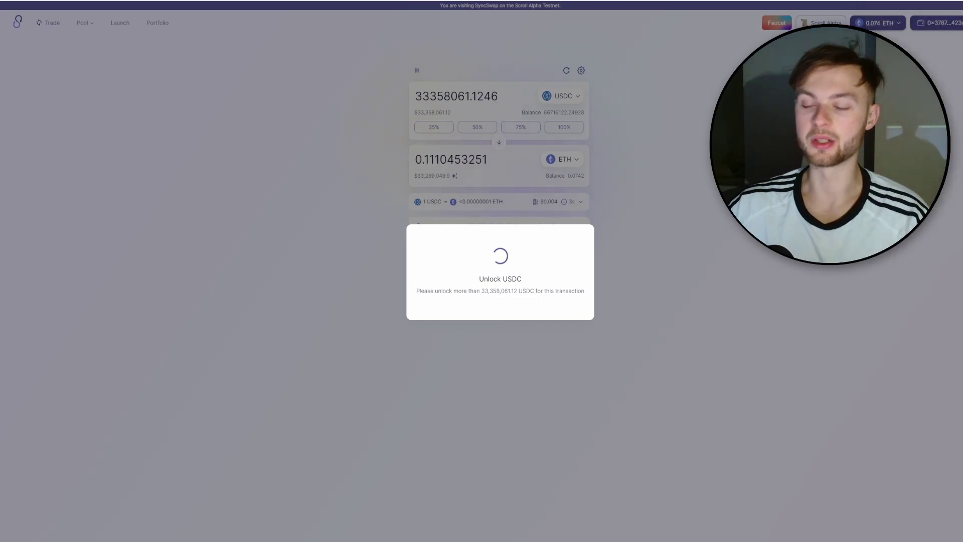
left_click(509, 324)
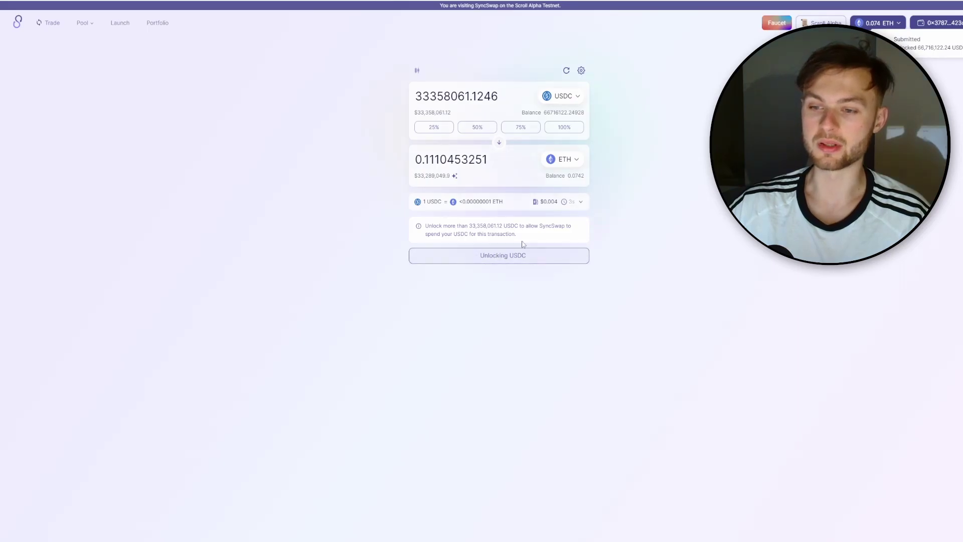
- Swap 33,358,061.1246 USDC for about 0.11105 ETH
left_click(501, 228)
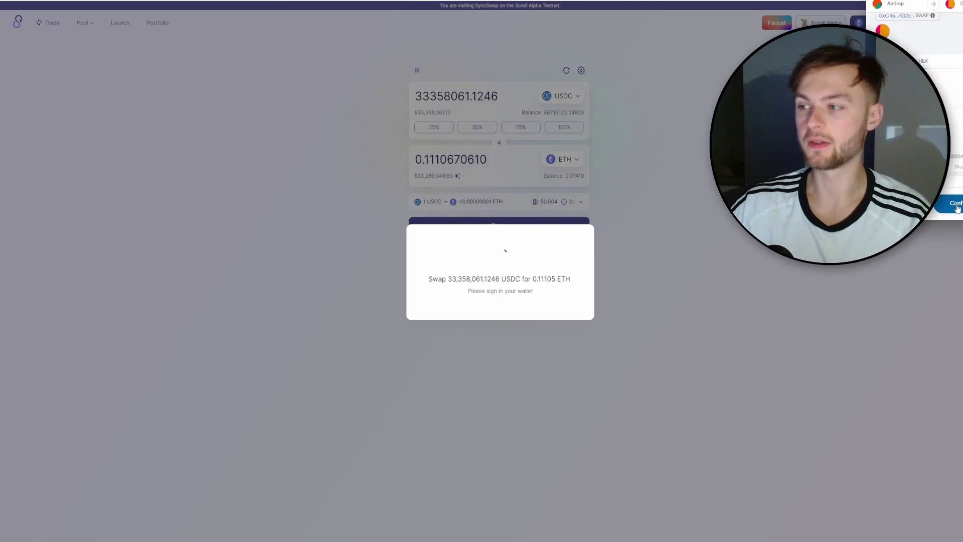
left_click(957, 207)
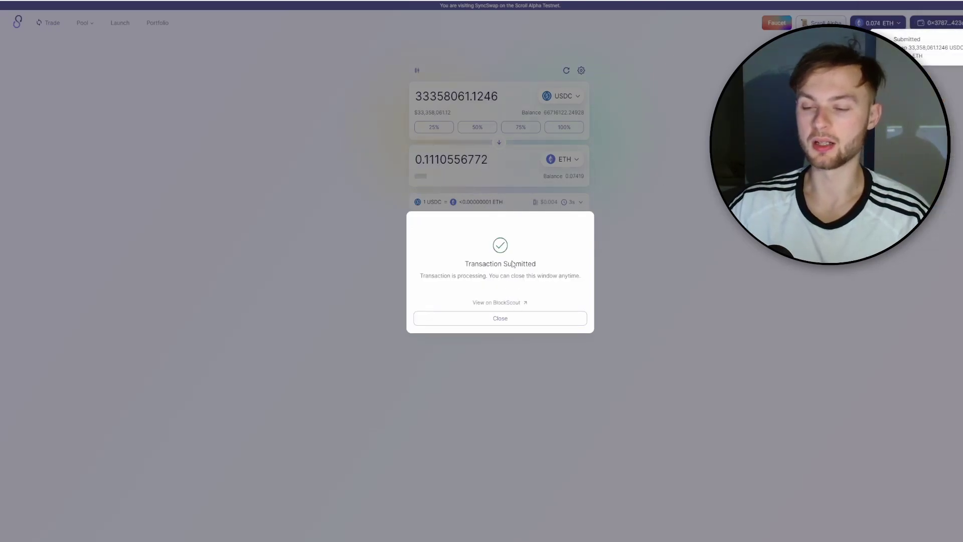
left_click(507, 319)
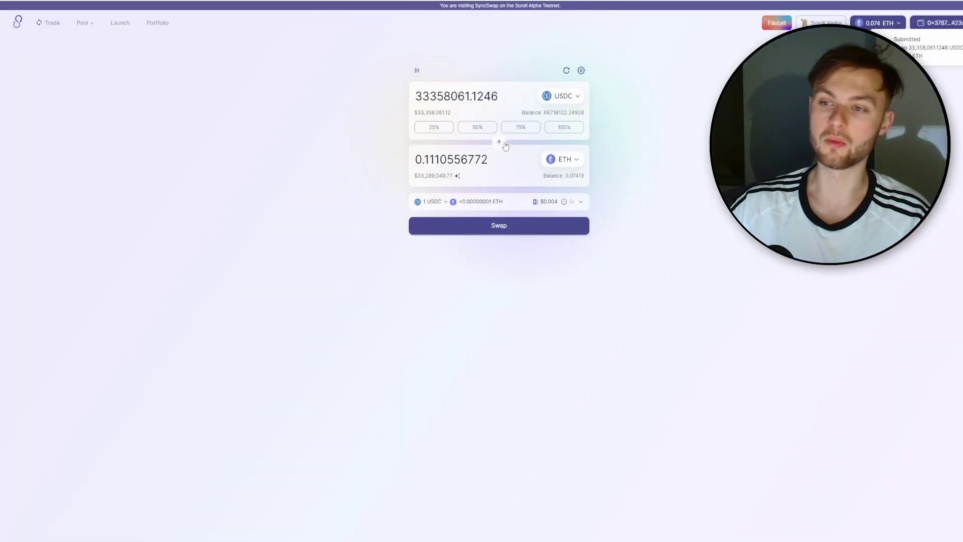
- Swap the remaining 33,358,061.12 USDC for about 54,328.12 USDT, then flip the pair to USDT→USDC
left_click(560, 166)
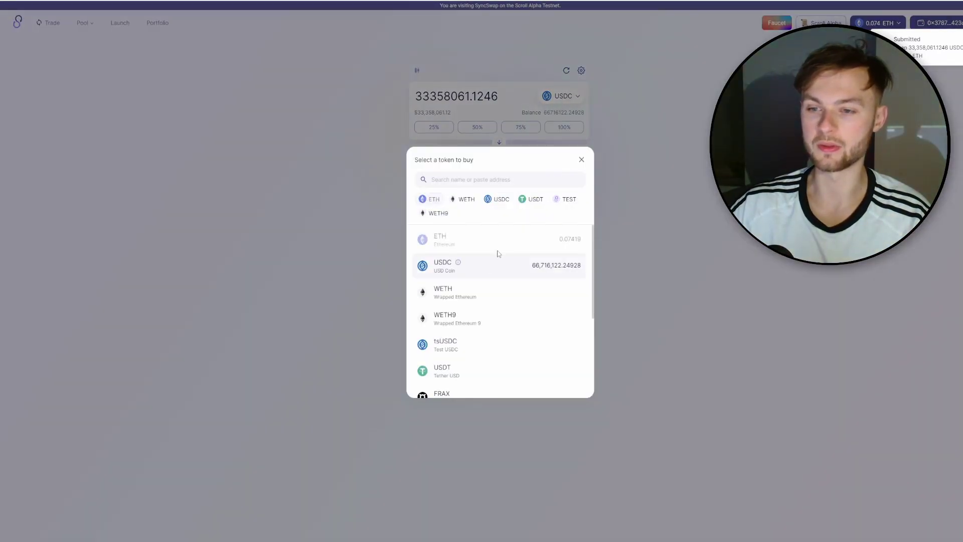
left_click(533, 199)
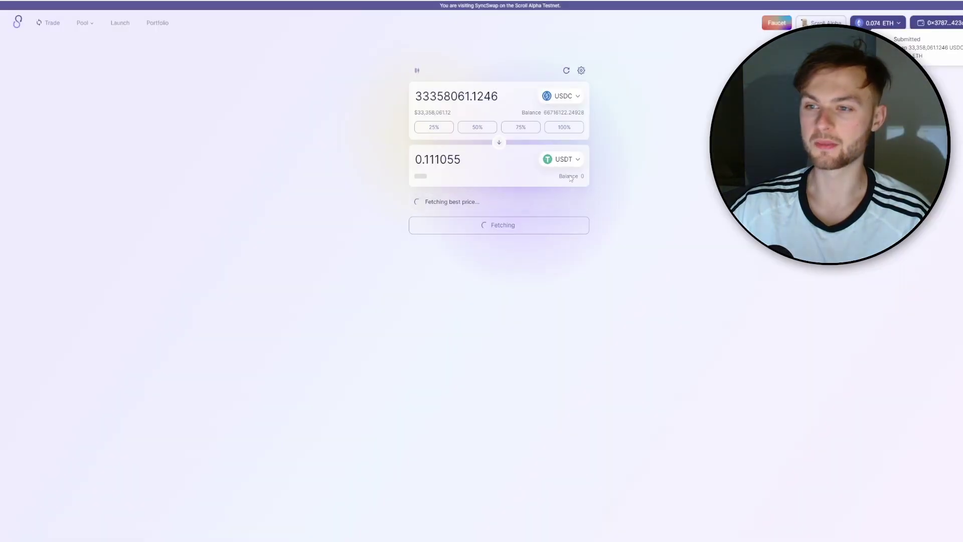
left_click(560, 127)
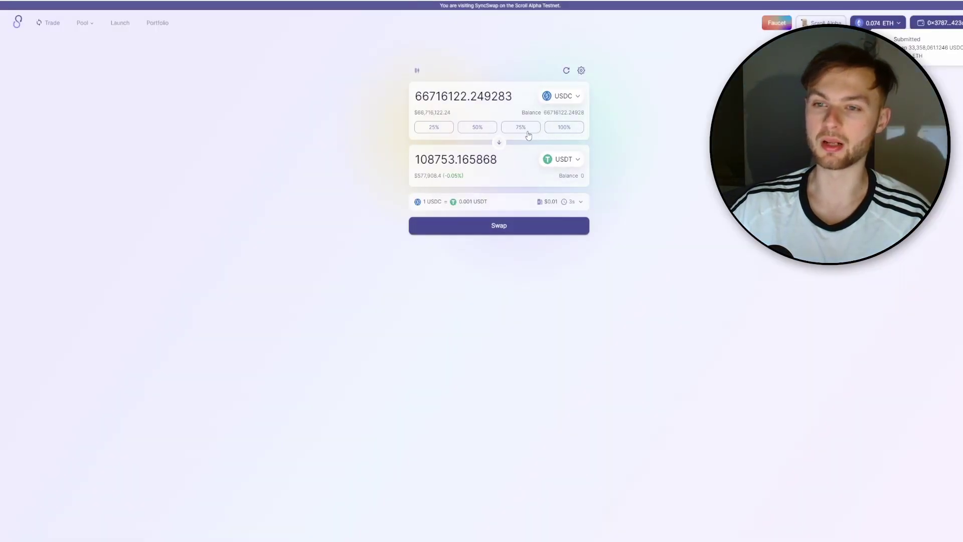
left_click(563, 127)
left_click(489, 227)
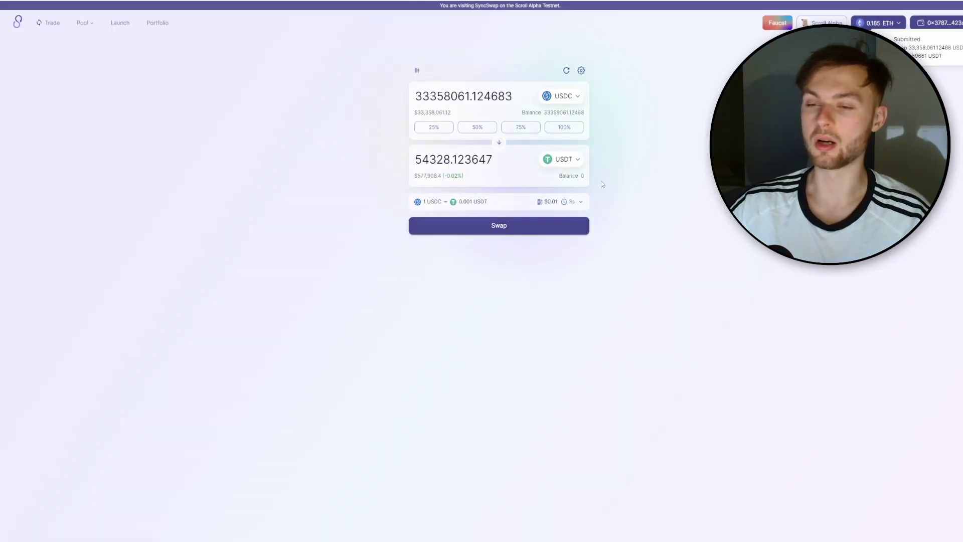
left_click(499, 143)
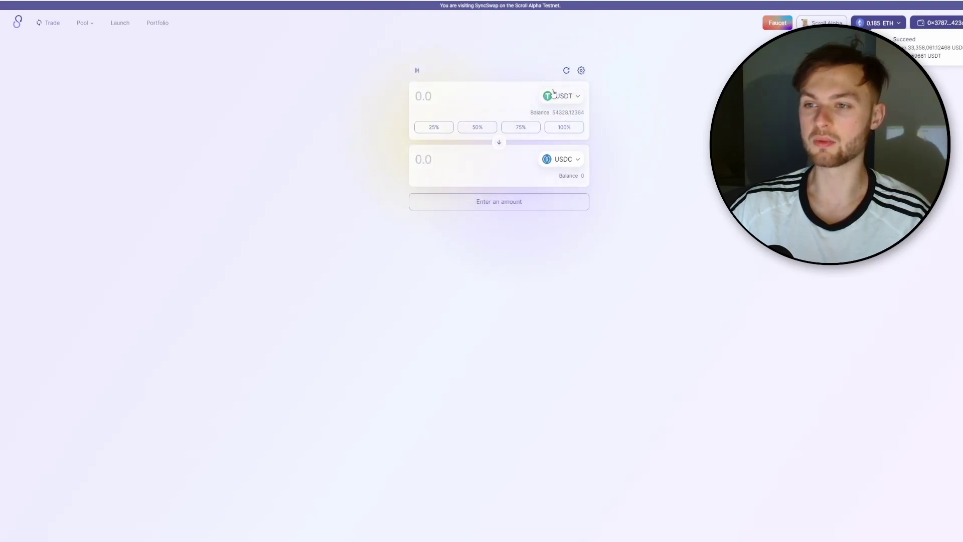
- Unlock USDT spending and swap the full 54,328.12 USDT for about 0.1105 ETH
left_click(563, 129)
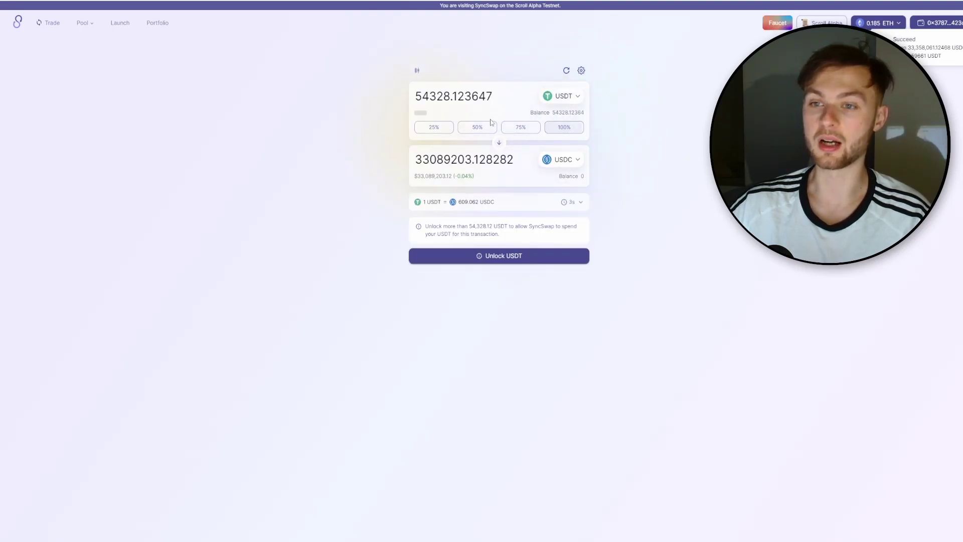
left_click(563, 159)
left_click(544, 206)
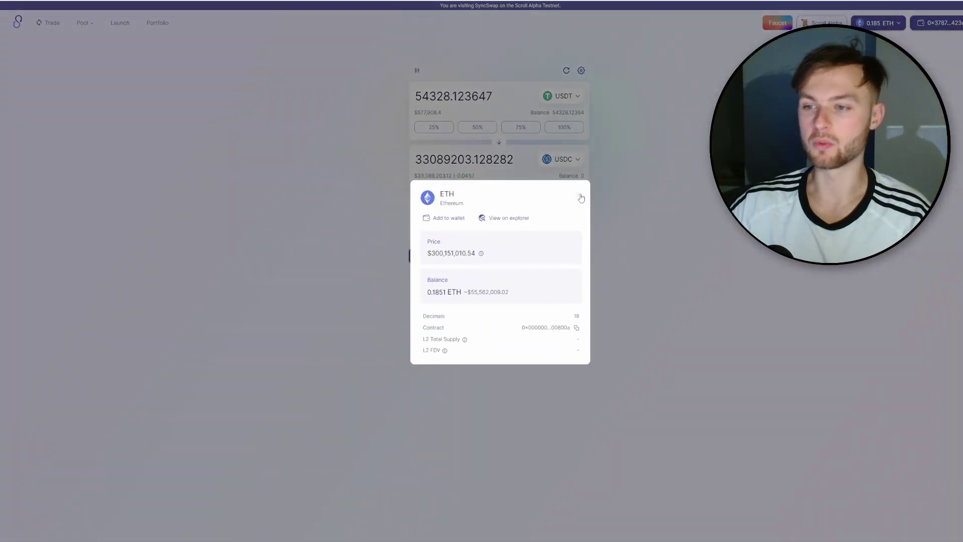
left_click(581, 197)
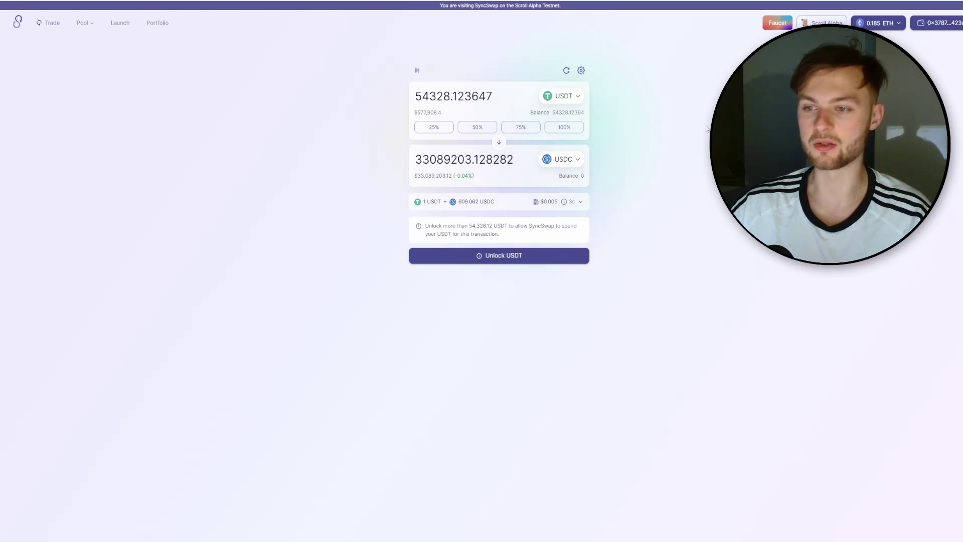
left_click(563, 159)
left_click(502, 237)
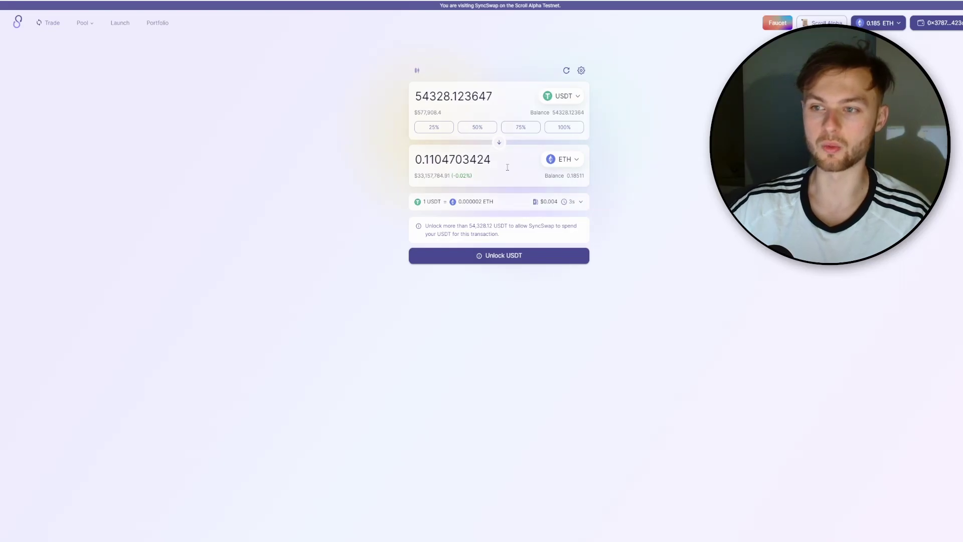
left_click(500, 255)
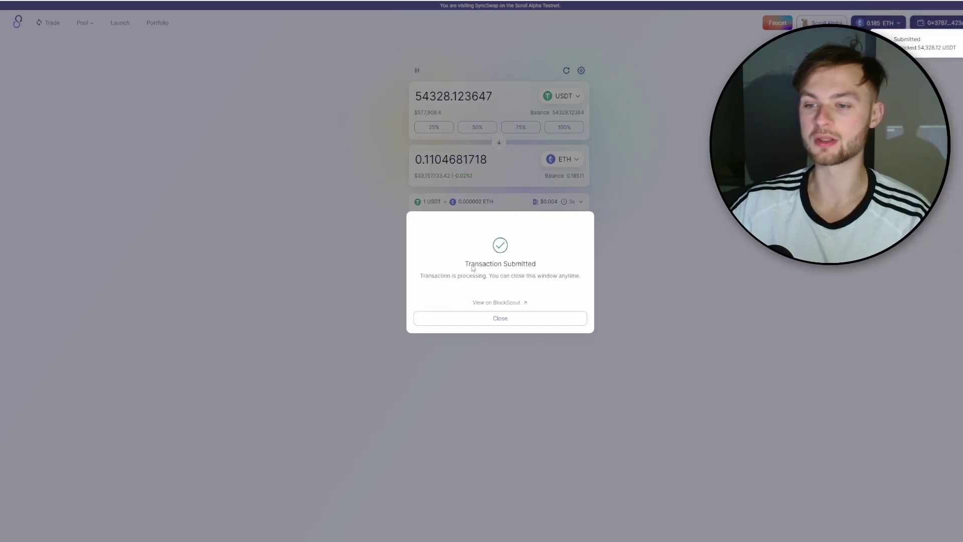
left_click(530, 317)
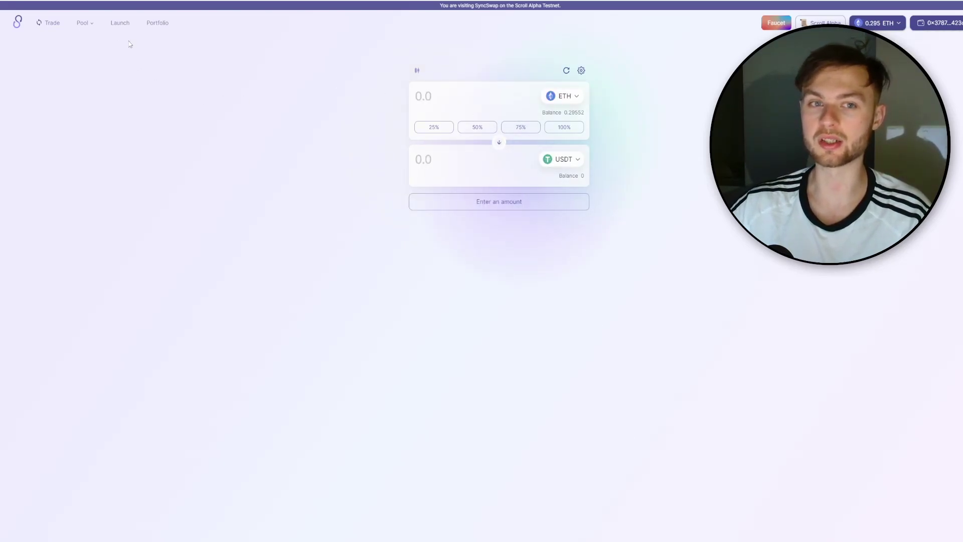
- Set USDC as the token to buy and submit a 0.01 ETH swap for about 2,993,592.84 USDC
left_click(566, 162)
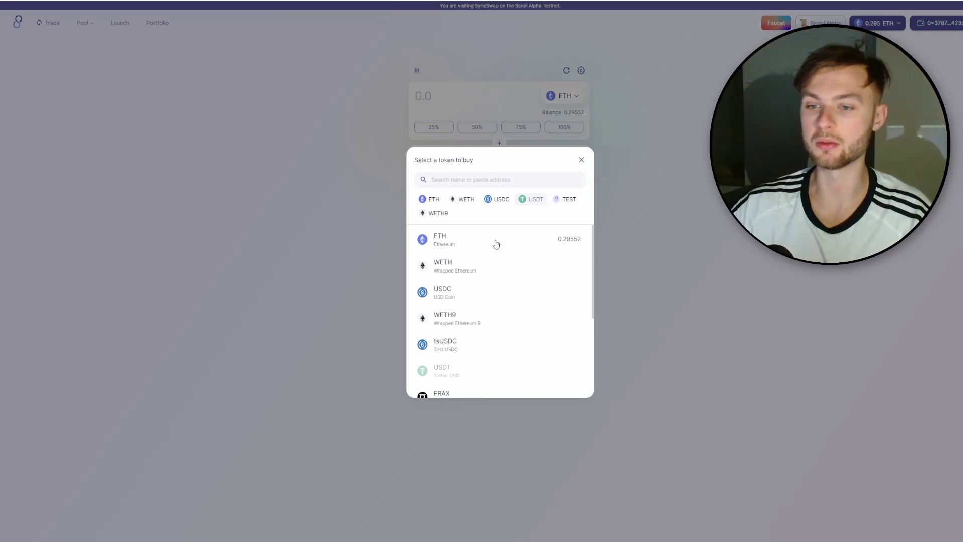
left_click(480, 297)
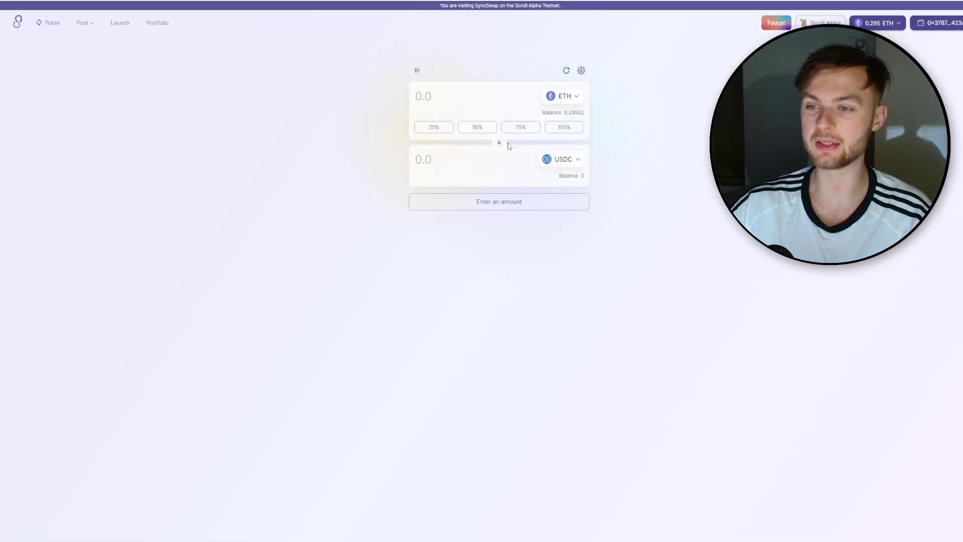
left_click(436, 127)
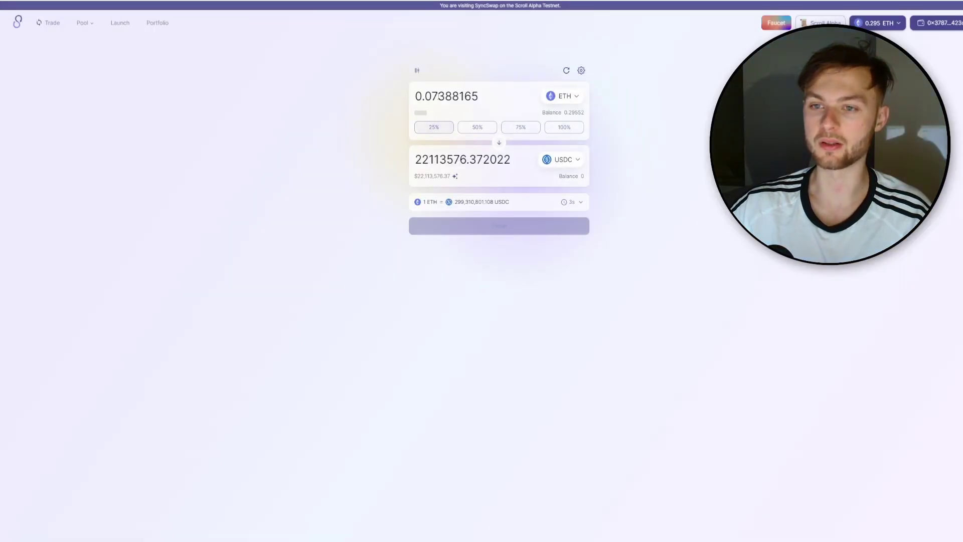
left_click_drag(430, 96, 487, 99)
type("1")
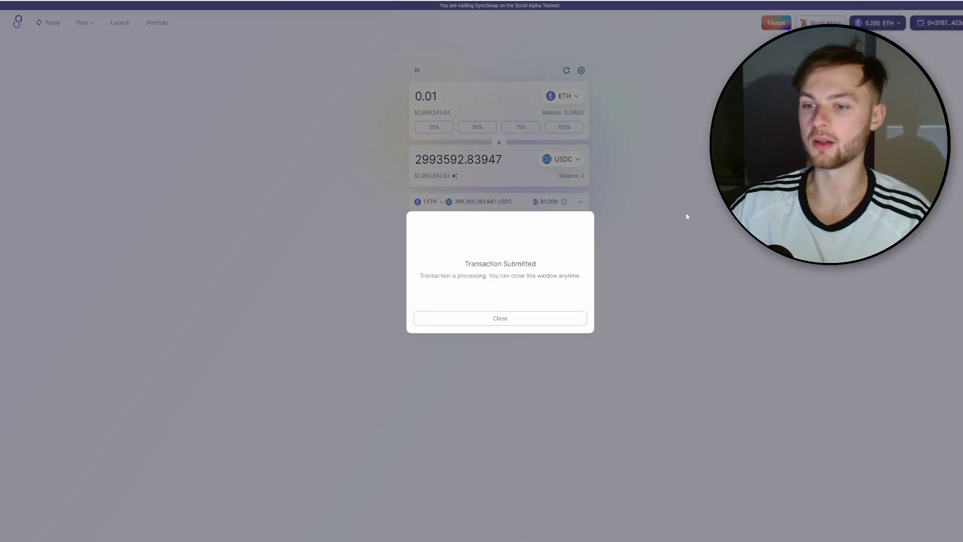
left_click(486, 318)
- Find the Classic ETH/USDC pool through Positions and the Pool Wizard and open its Deposit page
mouse_move(92, 22)
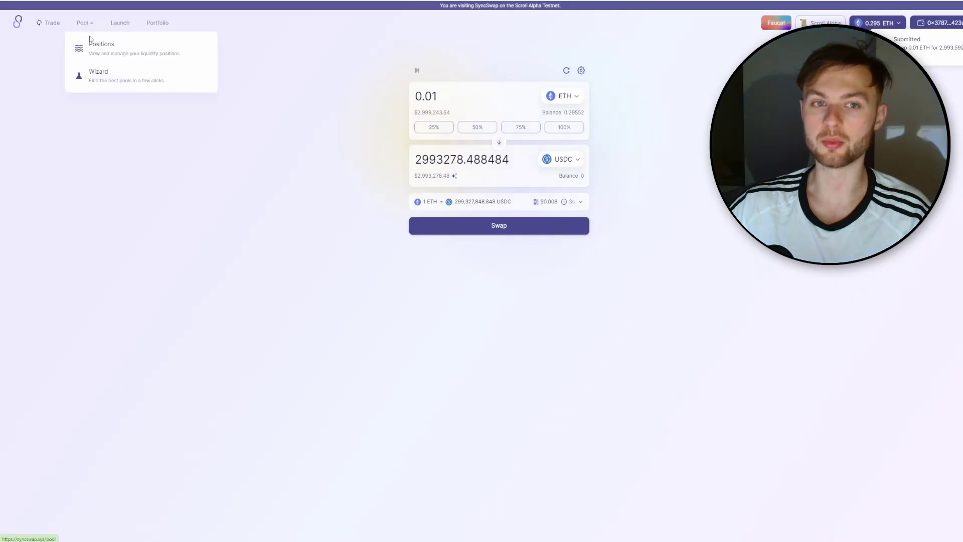
left_click(110, 53)
left_click(476, 174)
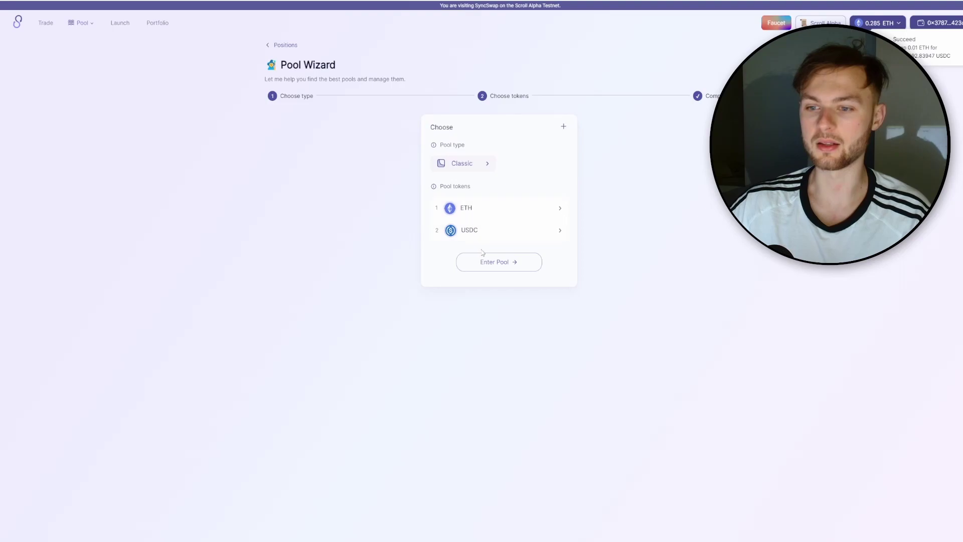
left_click(499, 262)
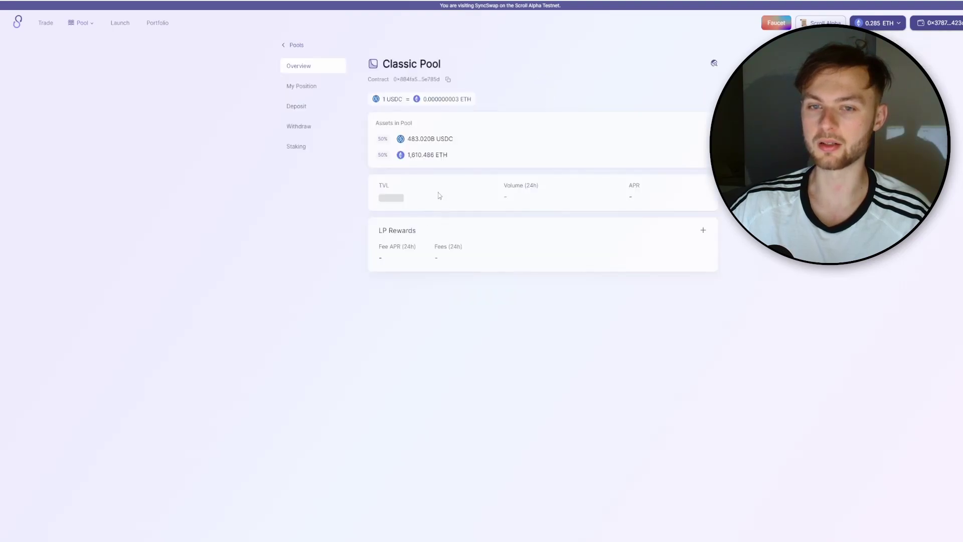
left_click(300, 108)
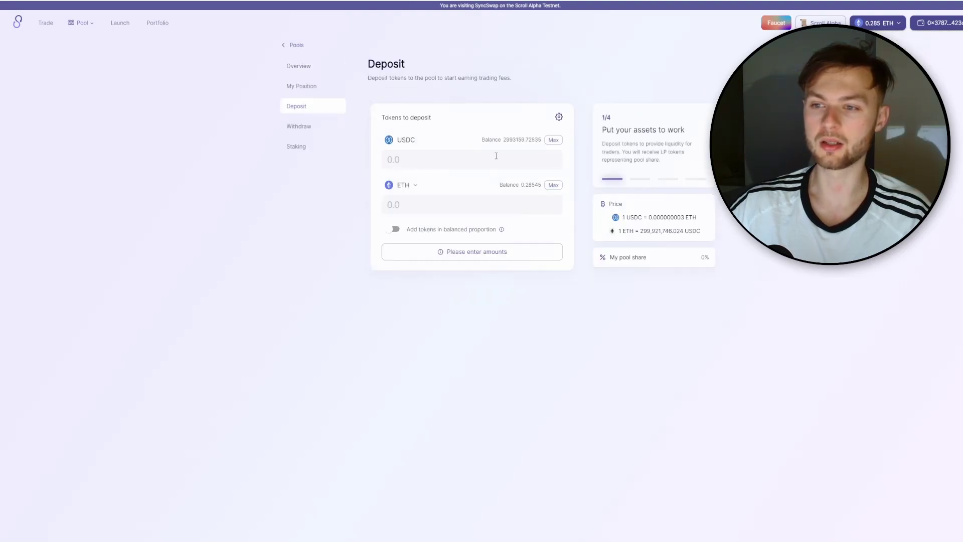
- Enter the full 2,993,159.72 USDC balance and approve a maximum USDC spending cap for the pool
left_click(553, 140)
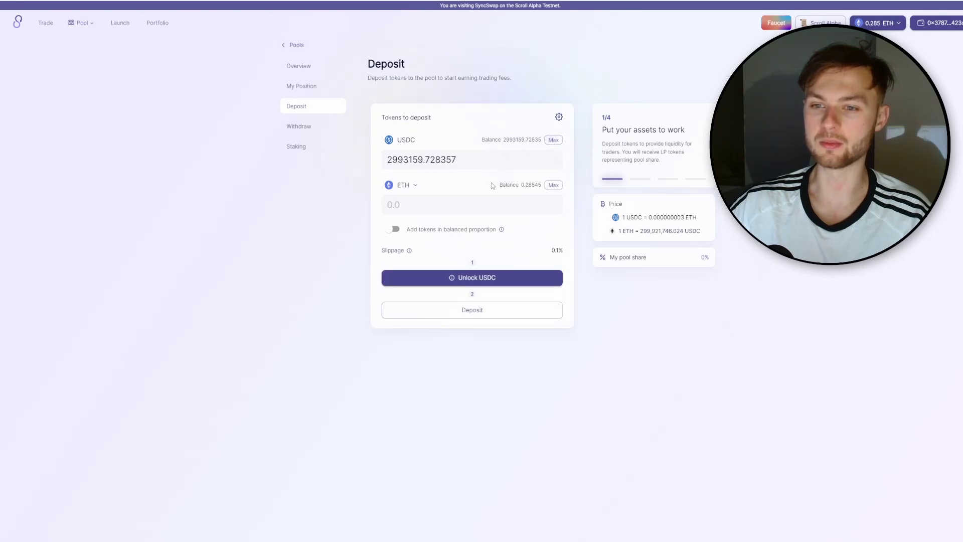
left_click(472, 280)
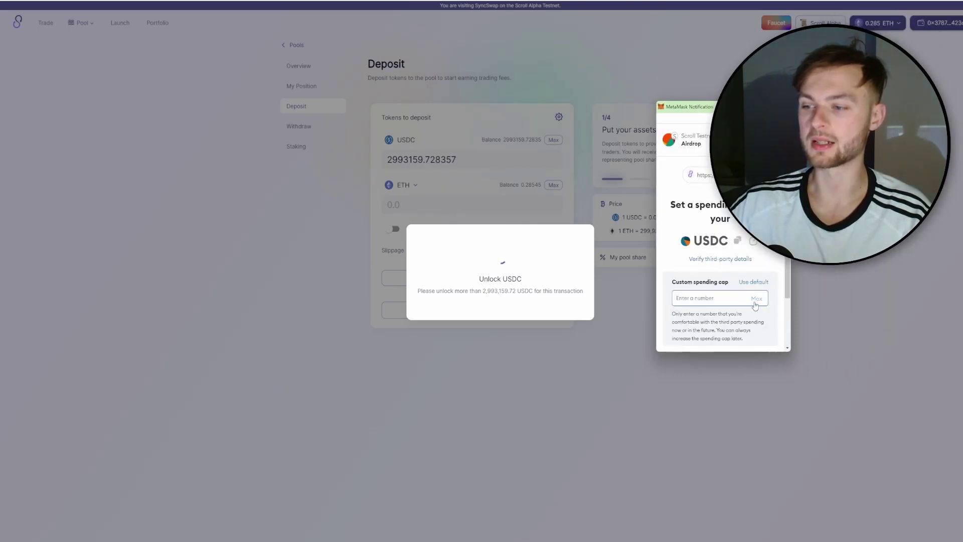
left_click(754, 304)
left_click(748, 335)
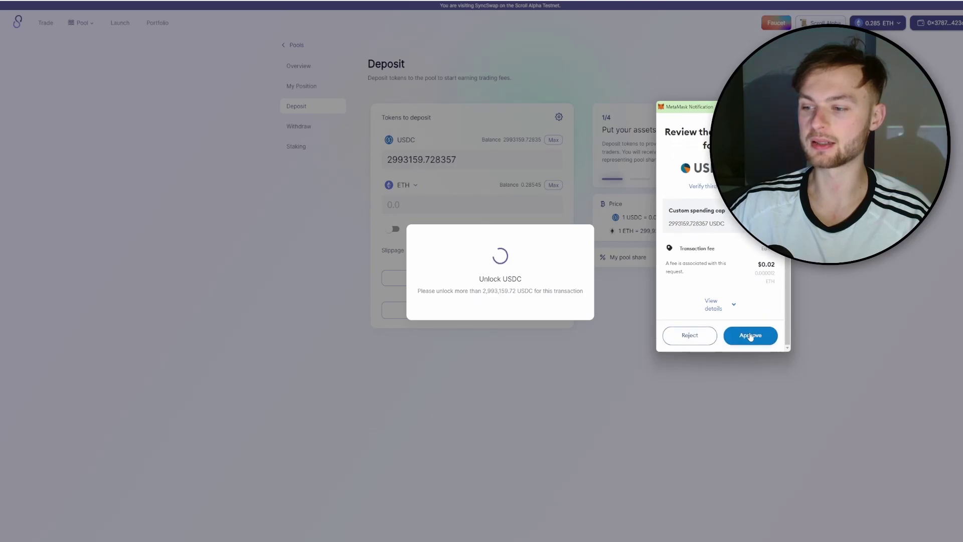
left_click(750, 335)
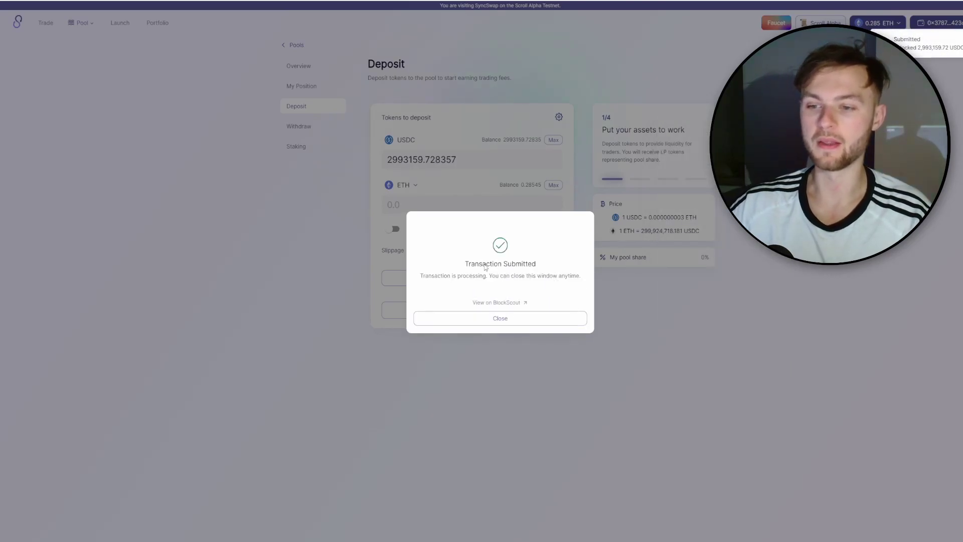
left_click(576, 319)
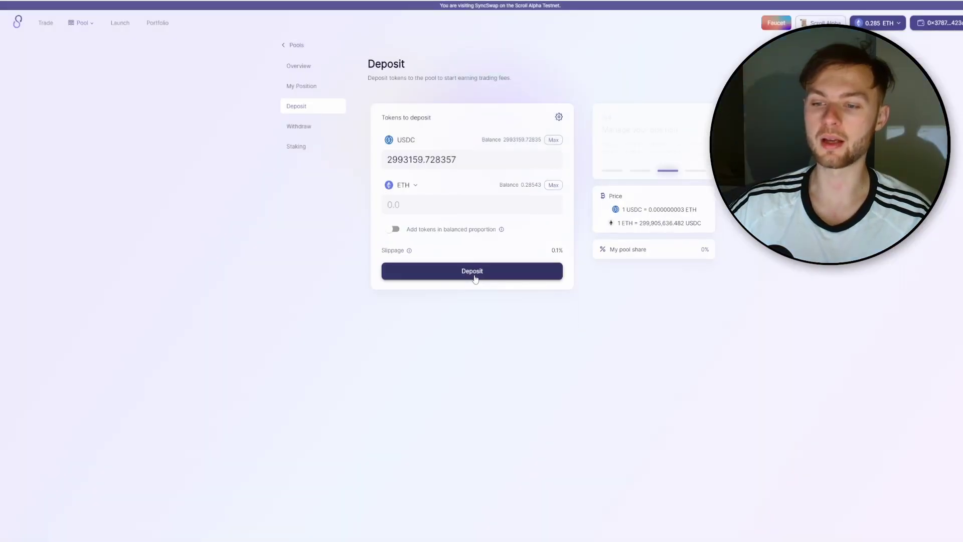
- Deposit the USDC into the Classic ETH/USDC pool and confirm it in the wallet
left_click(474, 277)
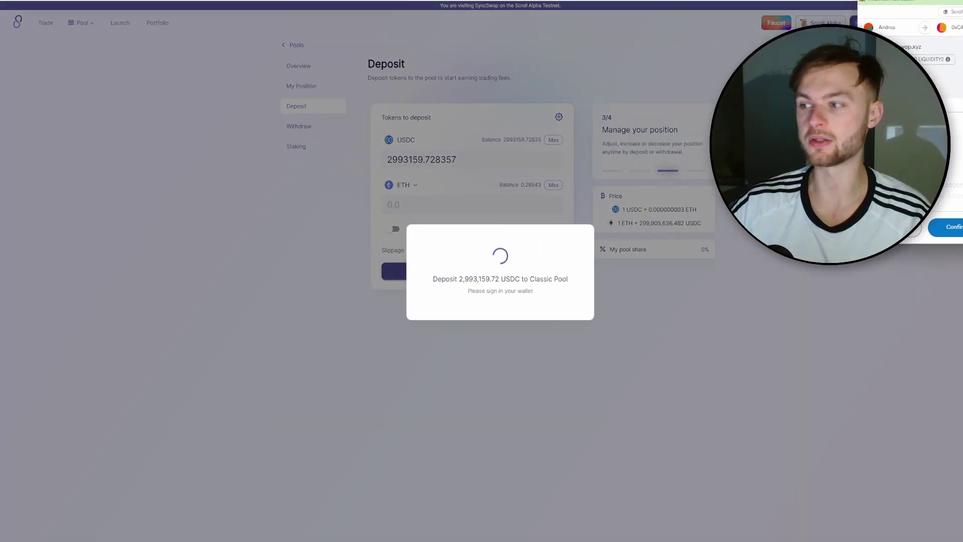
left_click(950, 227)
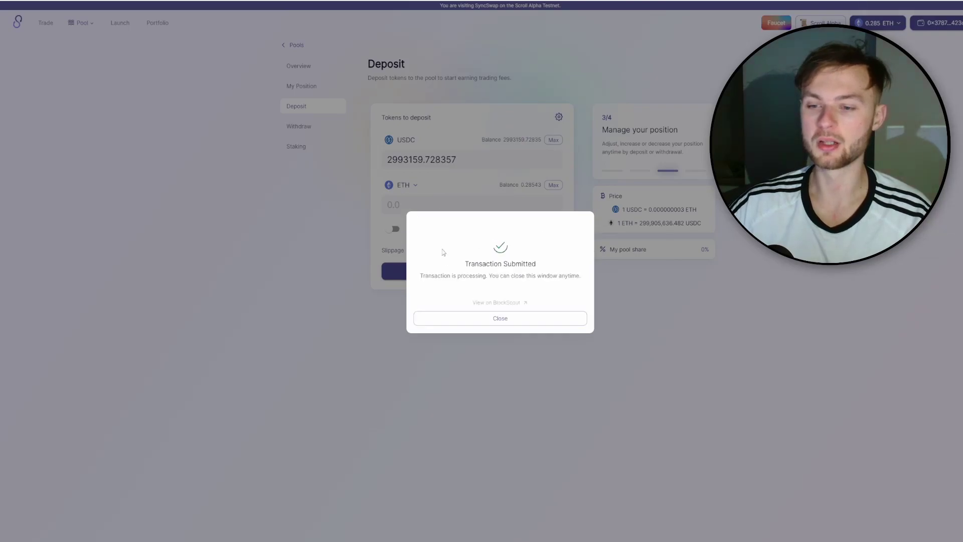
left_click(318, 248)
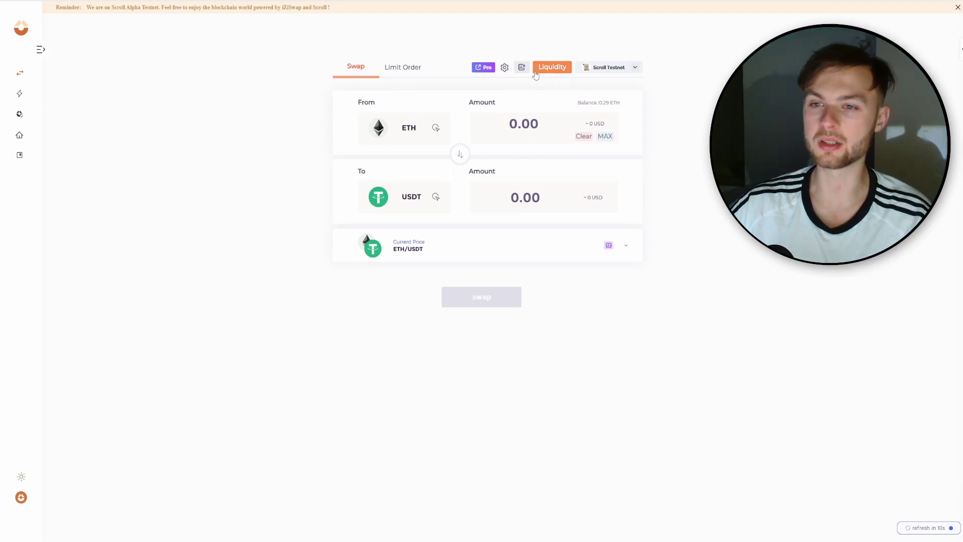
- Swap 0.1 ETH for USDT on iZiSwap and approve USDT spending in the wallet
left_click(608, 67)
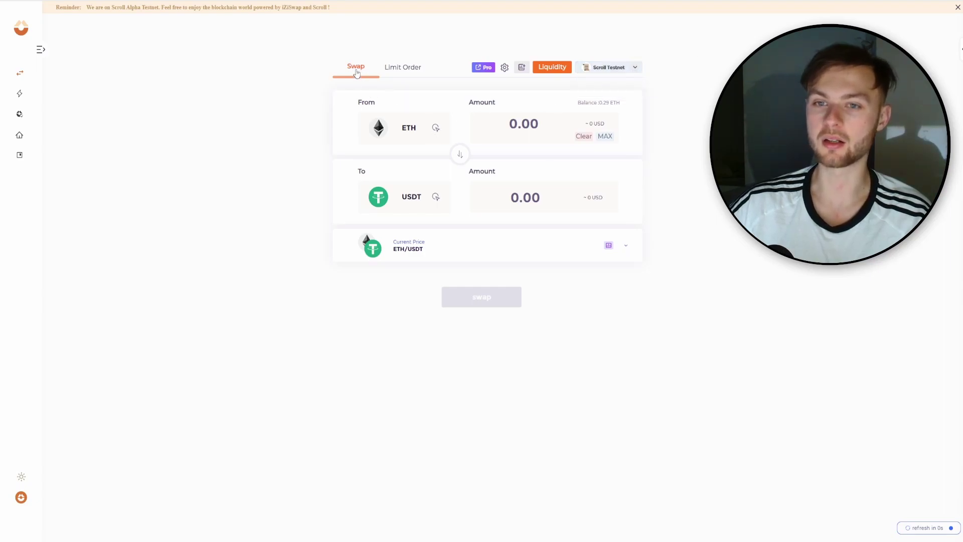
left_click(506, 124)
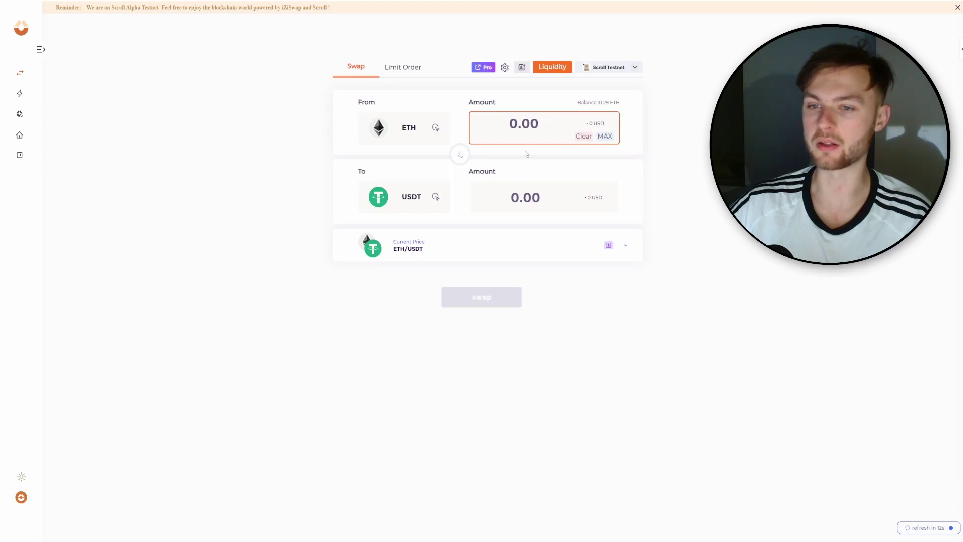
type("0.1")
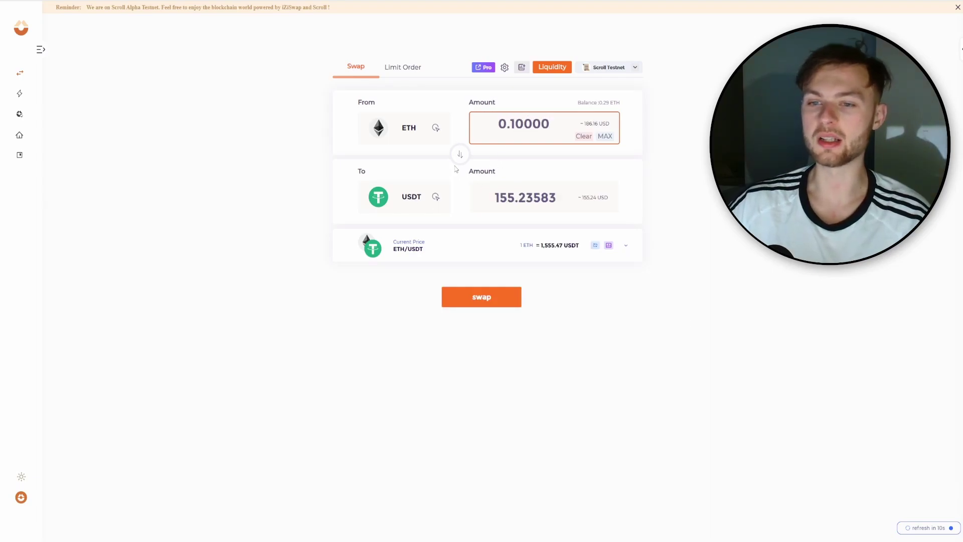
left_click(484, 300)
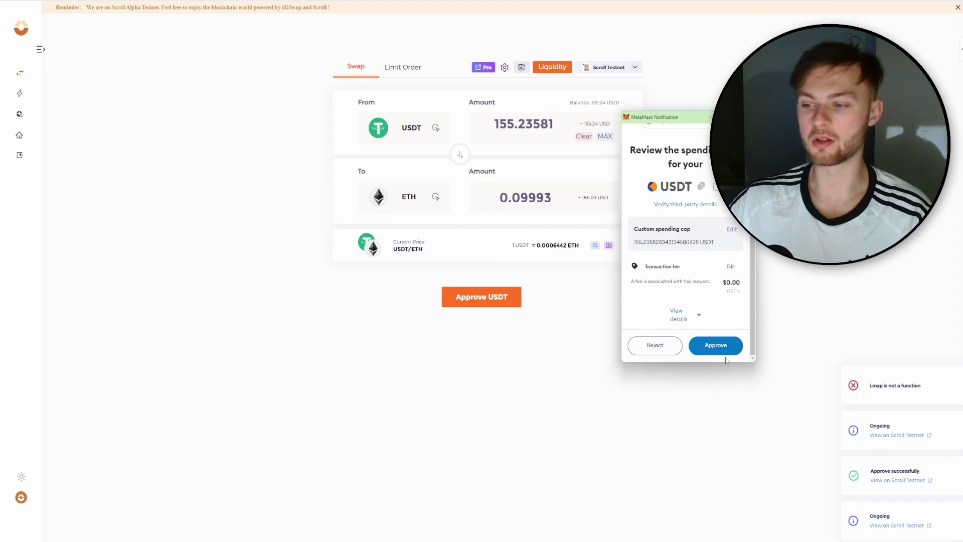
left_click(716, 345)
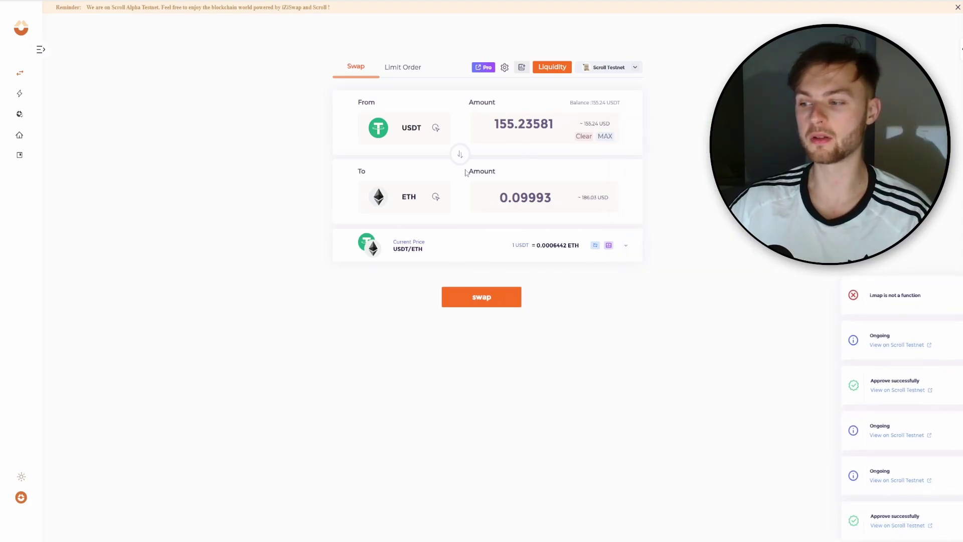
- Choose USDC as the token to sell and fill in its whole balance
left_click(411, 127)
left_click(477, 209)
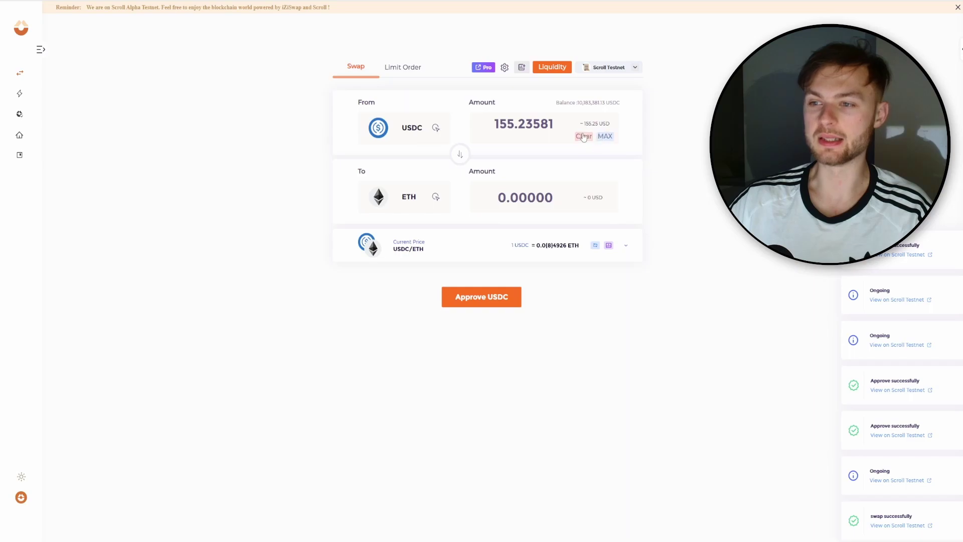
left_click(607, 137)
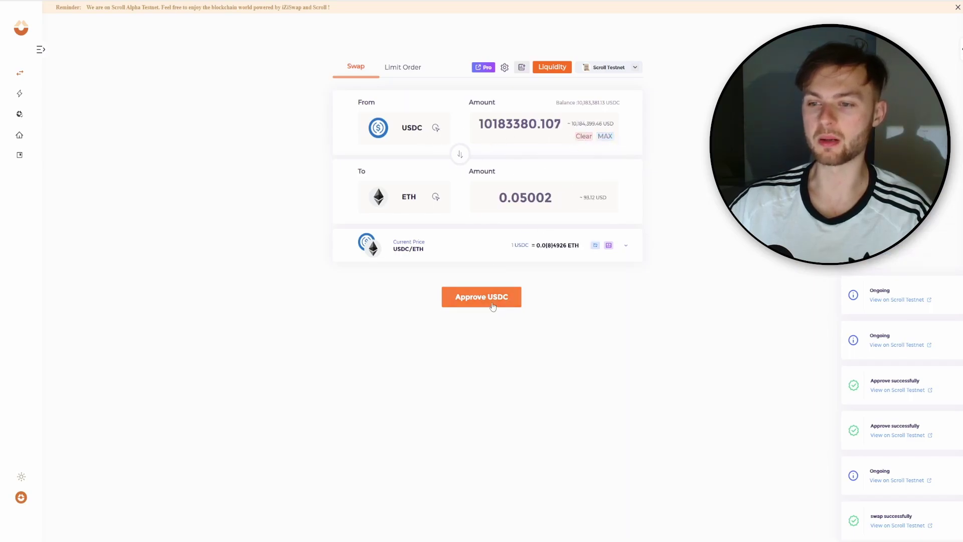
- Approve USDC with the maximum spending cap, then return to the iZiSwap home page
left_click(510, 299)
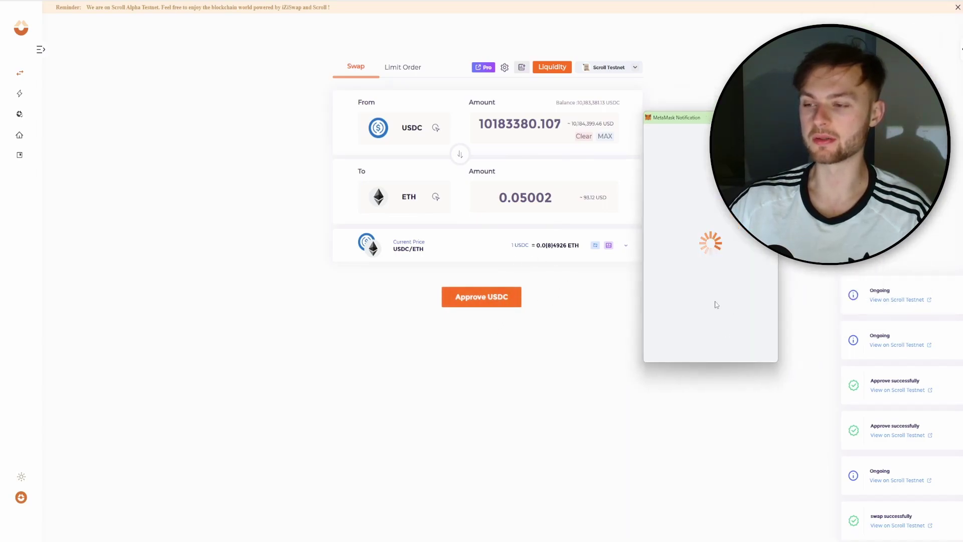
left_click(742, 307)
scroll(733, 310, "down", 2)
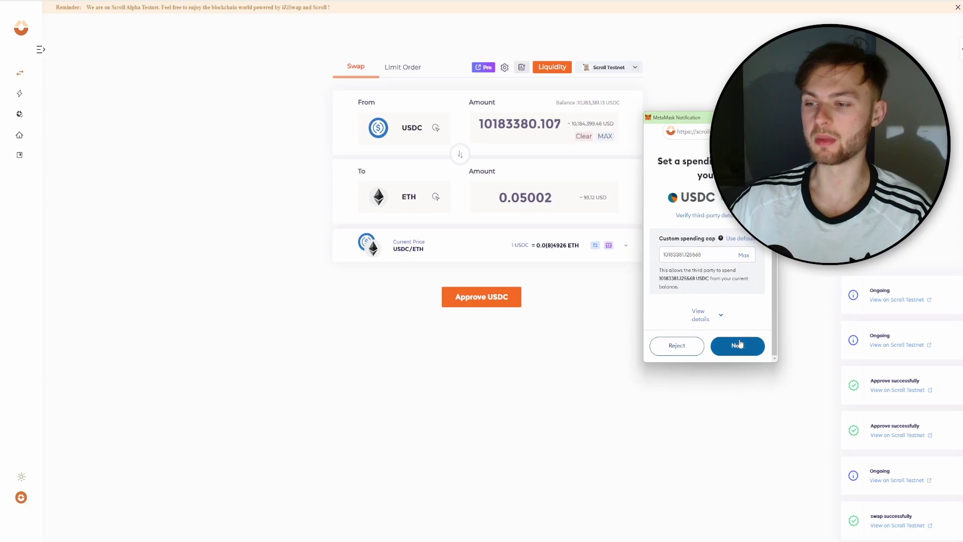
left_click(733, 356)
left_click(731, 356)
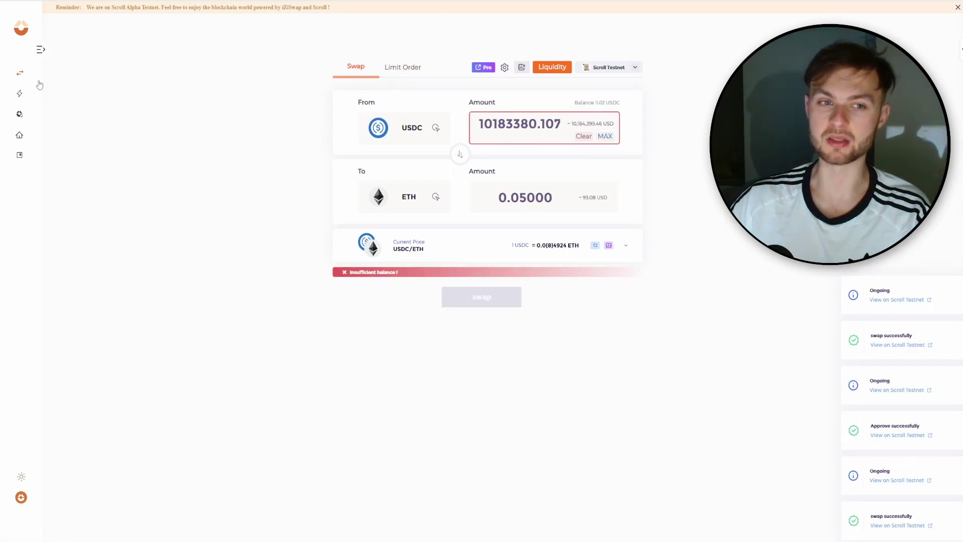
left_click(17, 33)
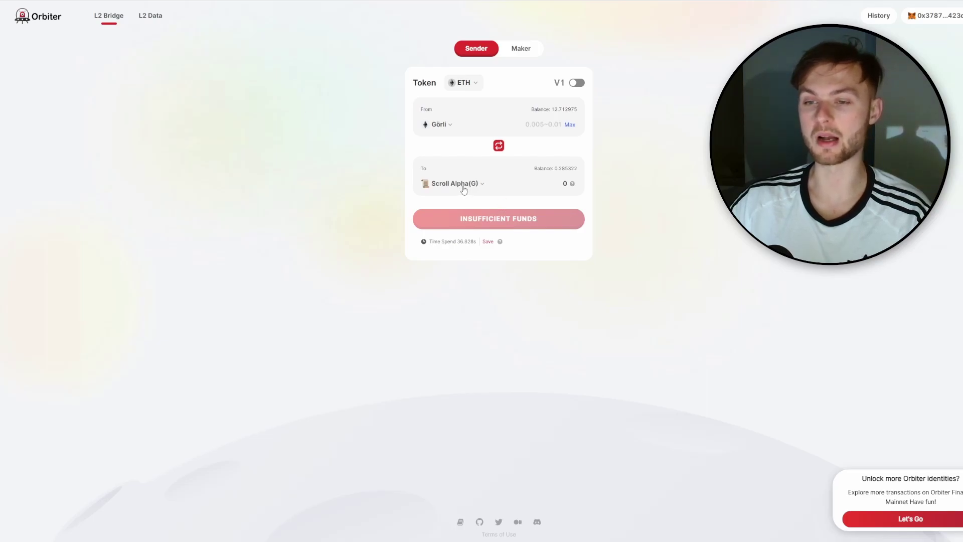
- Bridge 0.01 ETH from Görli to Scroll Alpha, allowing the network switch and confirming the send
left_click(539, 127)
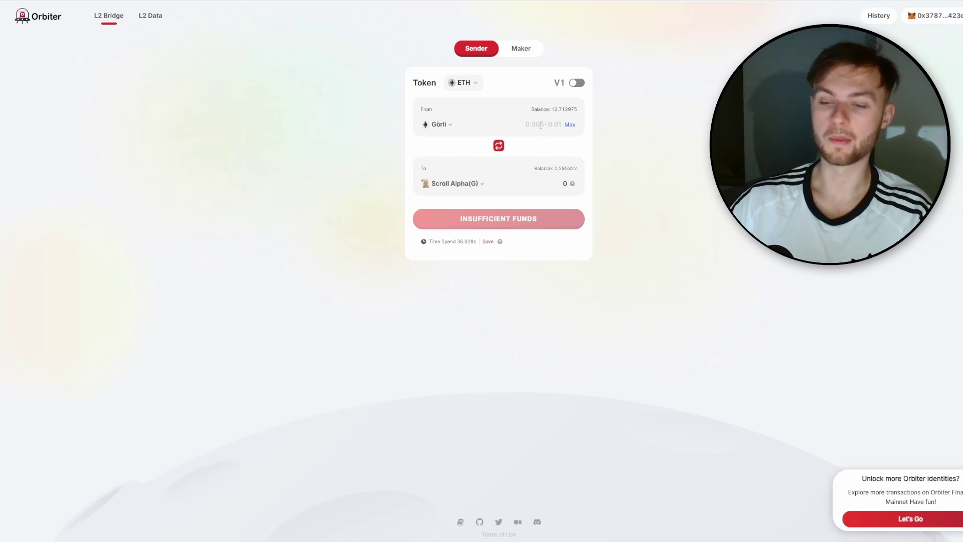
type("0.01")
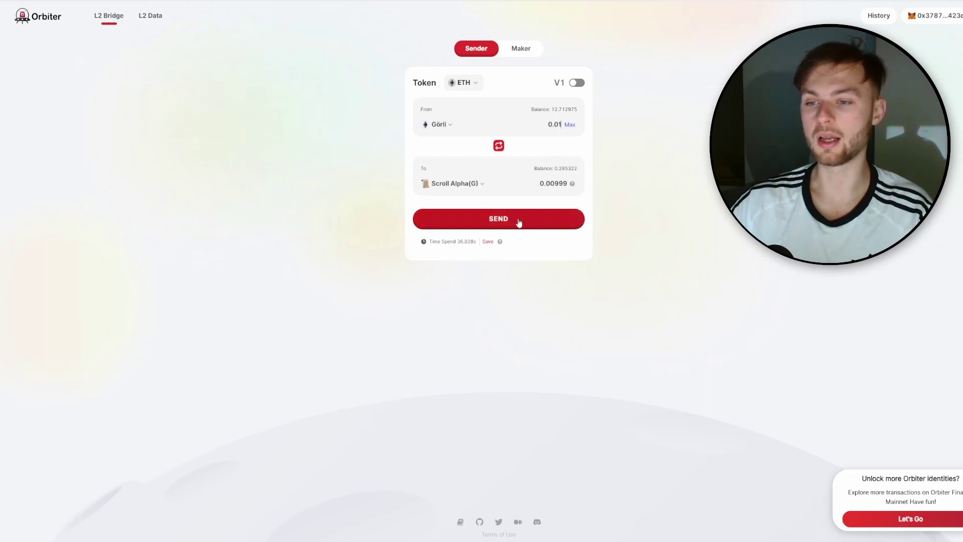
left_click(552, 213)
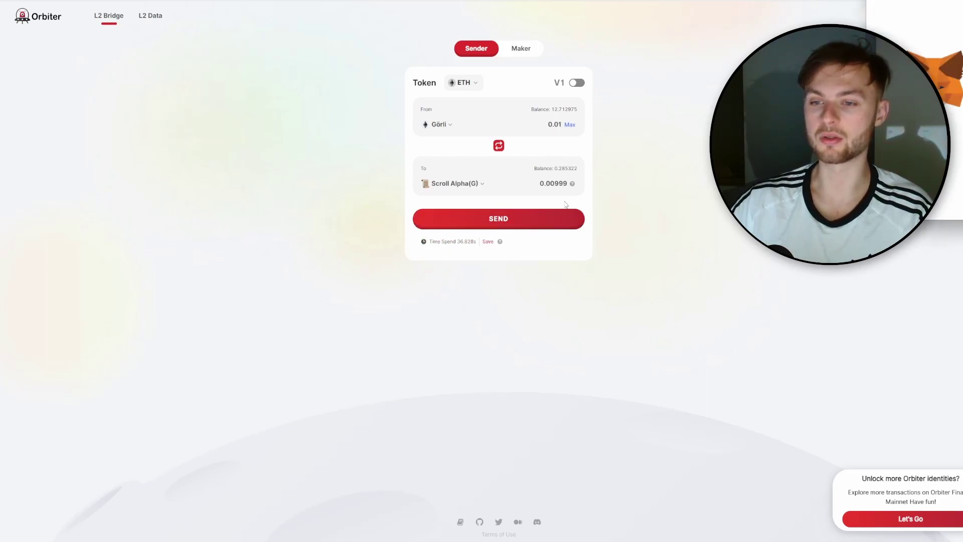
left_click(958, 210)
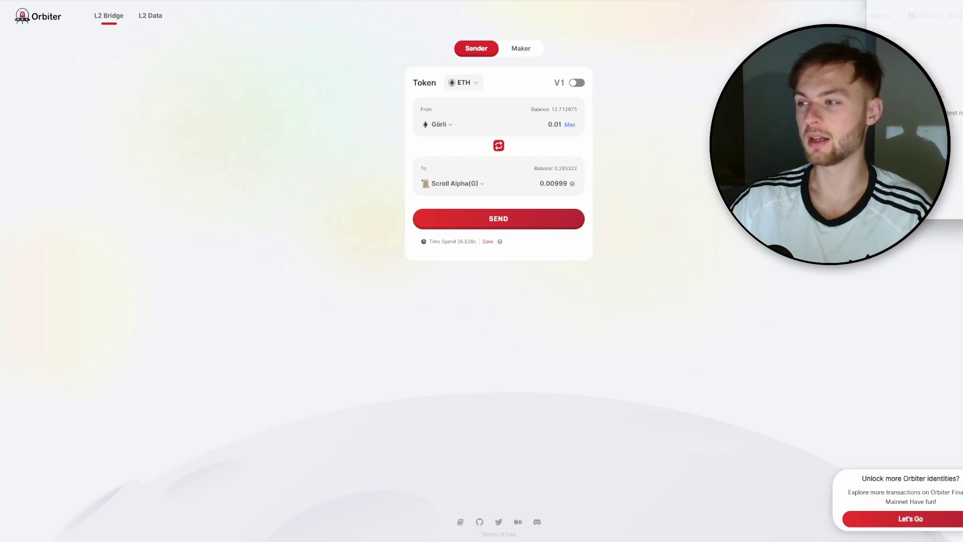
left_click(505, 225)
left_click(522, 266)
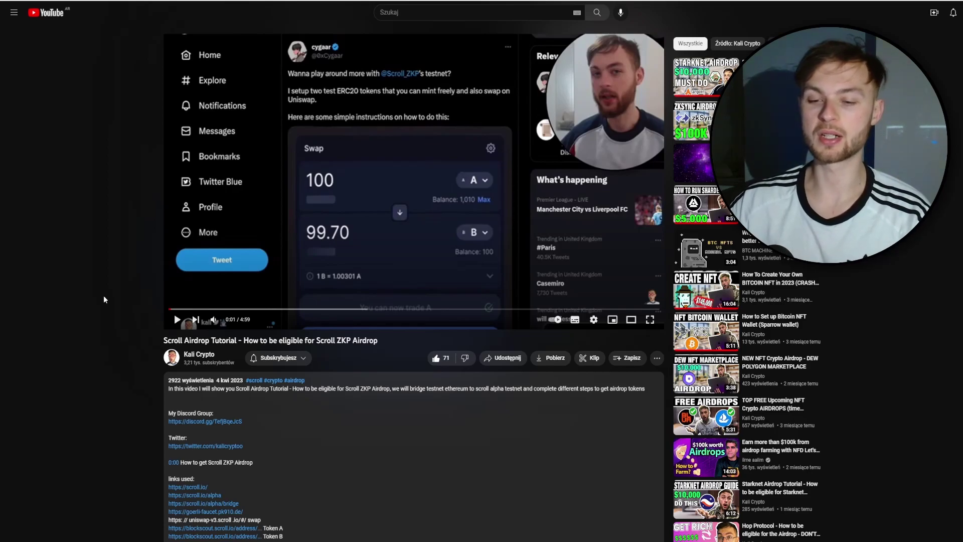
- Jump the Scroll airdrop tutorial ahead to 1:55, then to 2:11
left_click(359, 310)
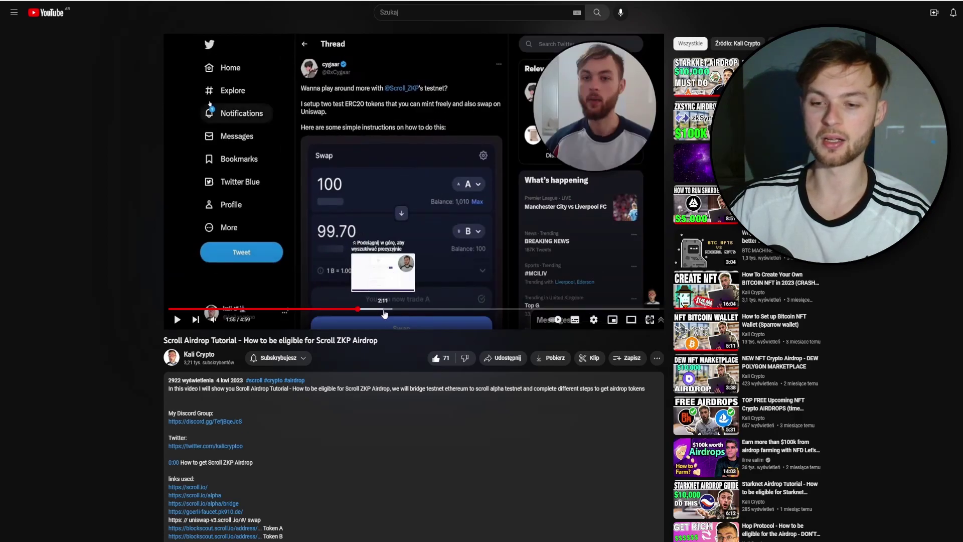
left_click(384, 310)
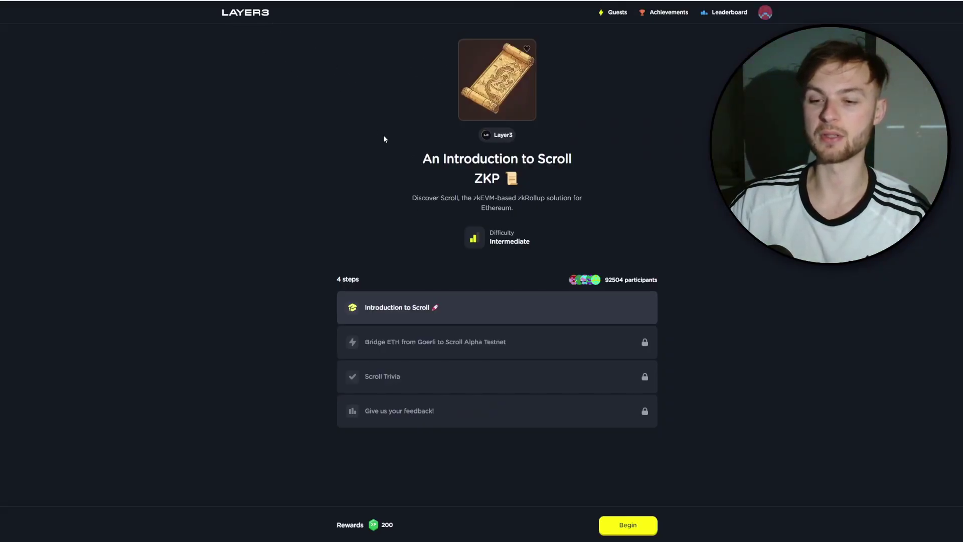
- Go through the Introduction to Scroll cards and verify the Goerli-to-Scroll bridge step
left_click(458, 309)
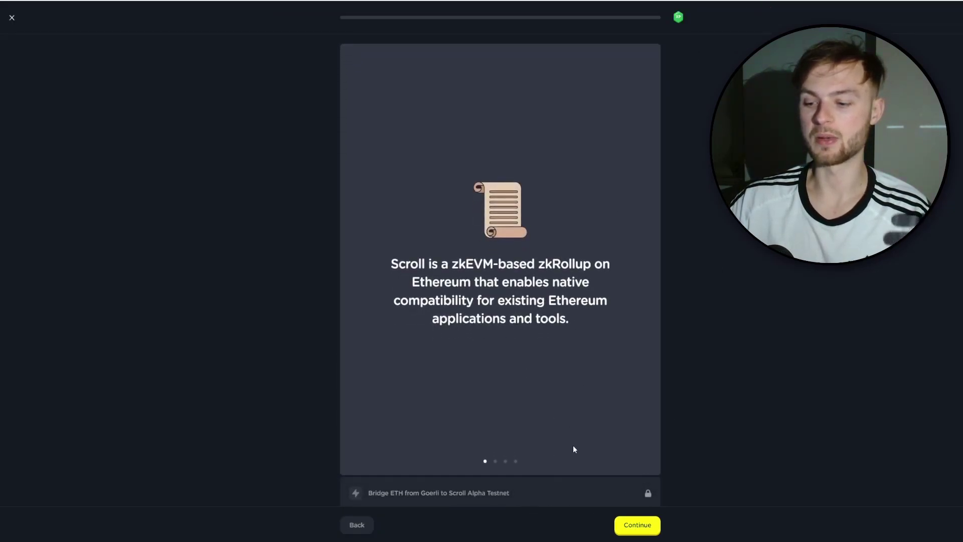
left_click(645, 530)
left_click(645, 531)
left_click(646, 531)
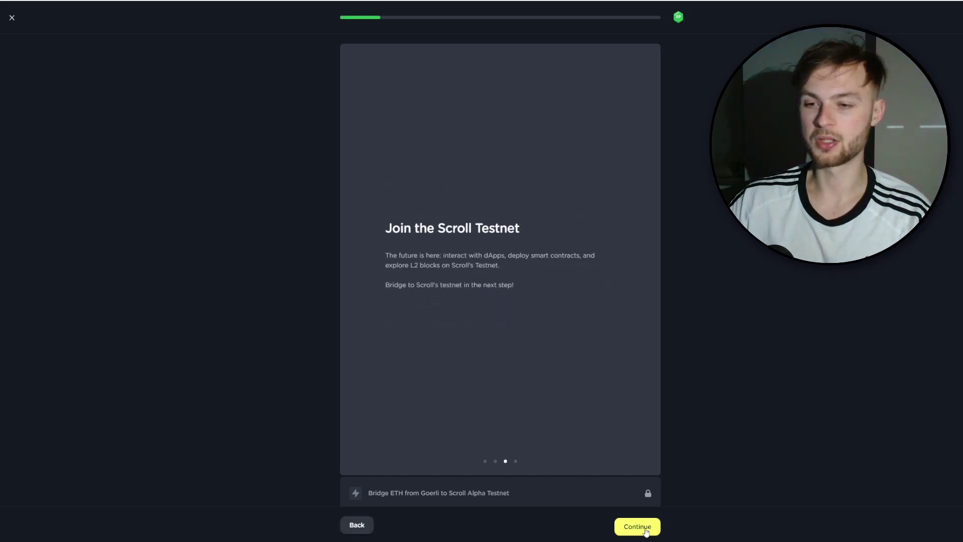
left_click(646, 531)
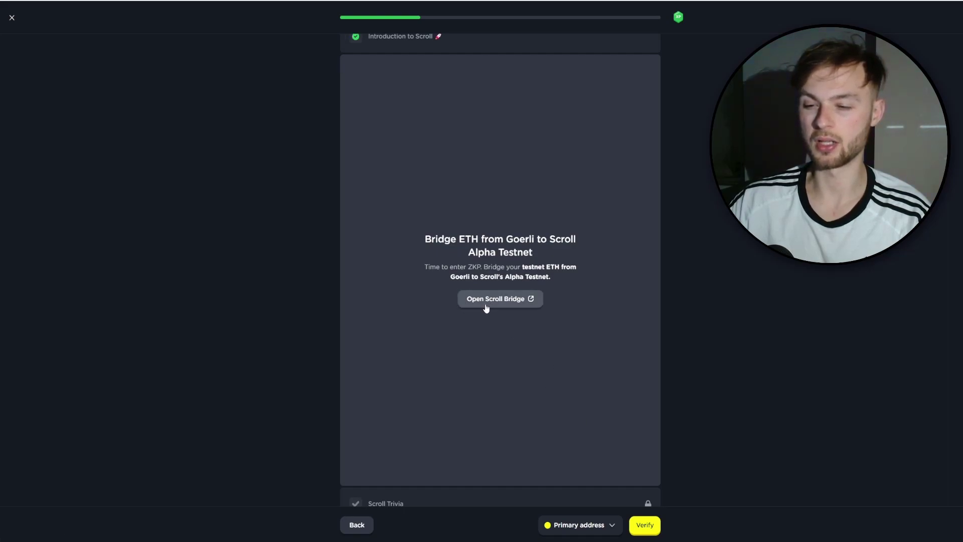
left_click(645, 525)
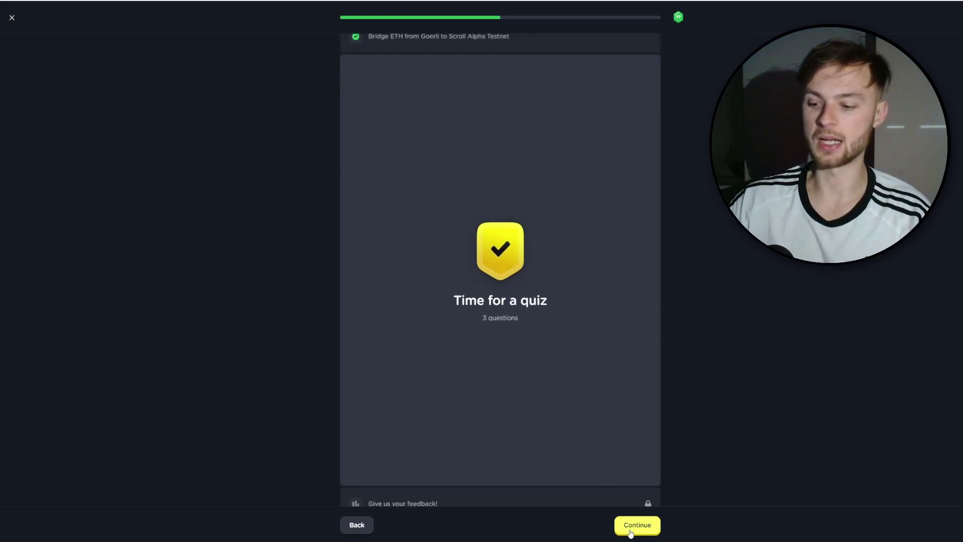
- Answer the quiz with zkEVM-based zkRollup, Limited Compatibility and zkEVM Testnet, then open Aave on Scroll
left_click(633, 531)
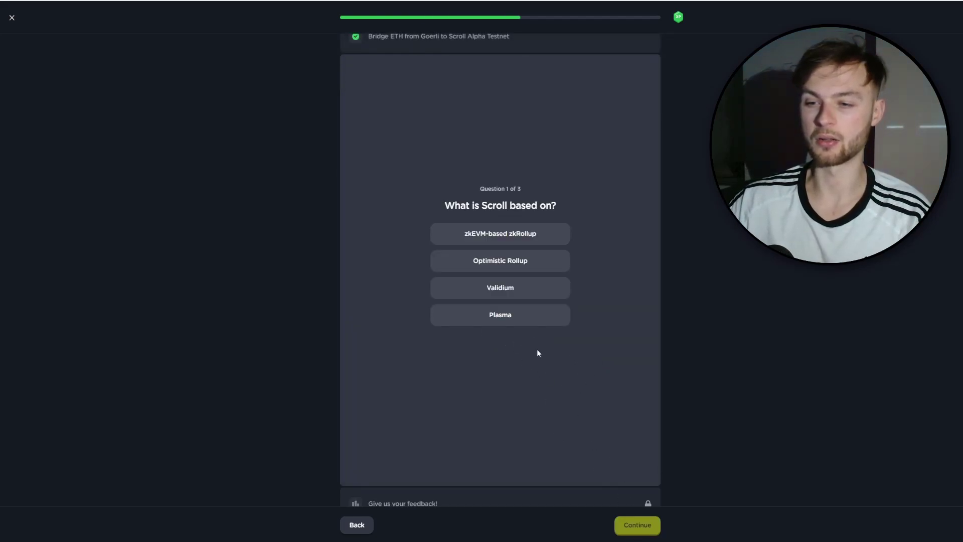
left_click(544, 238)
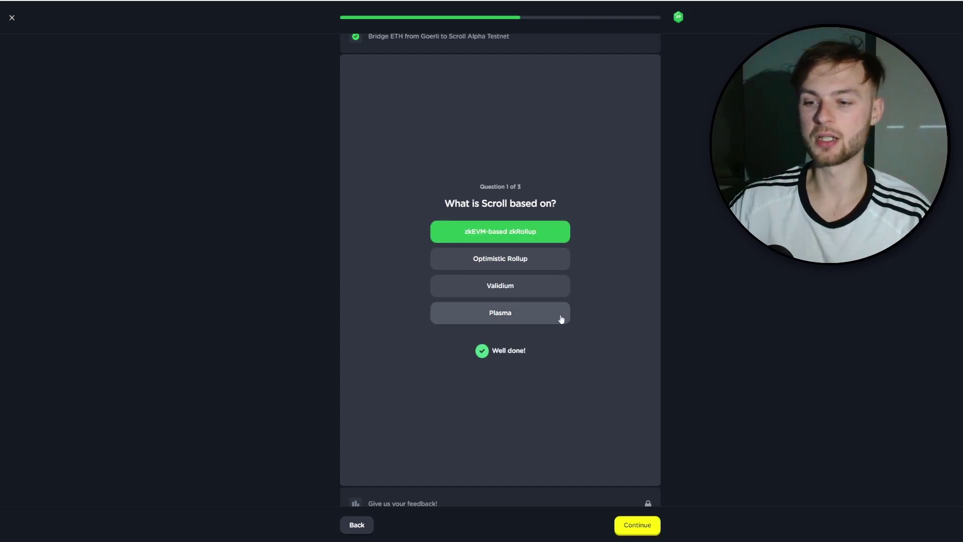
left_click(636, 525)
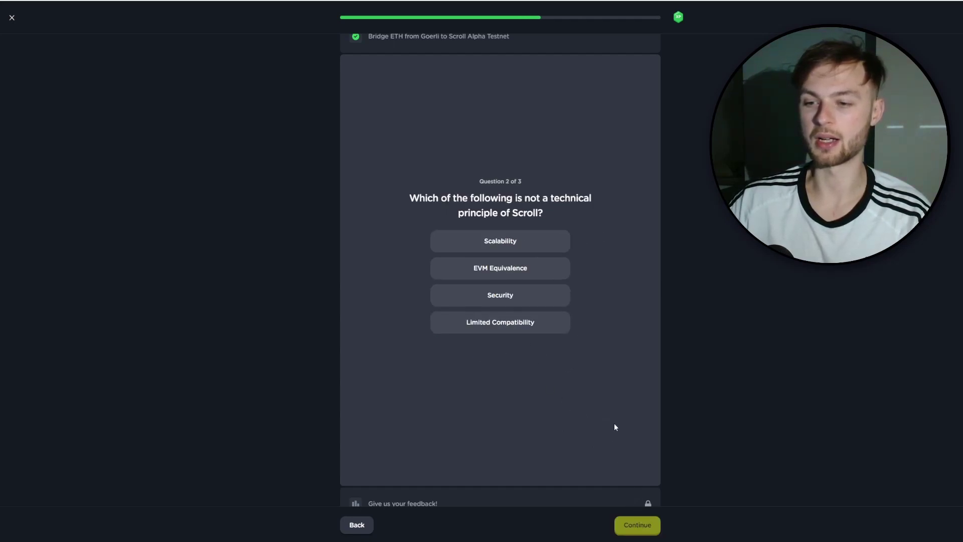
left_click(516, 321)
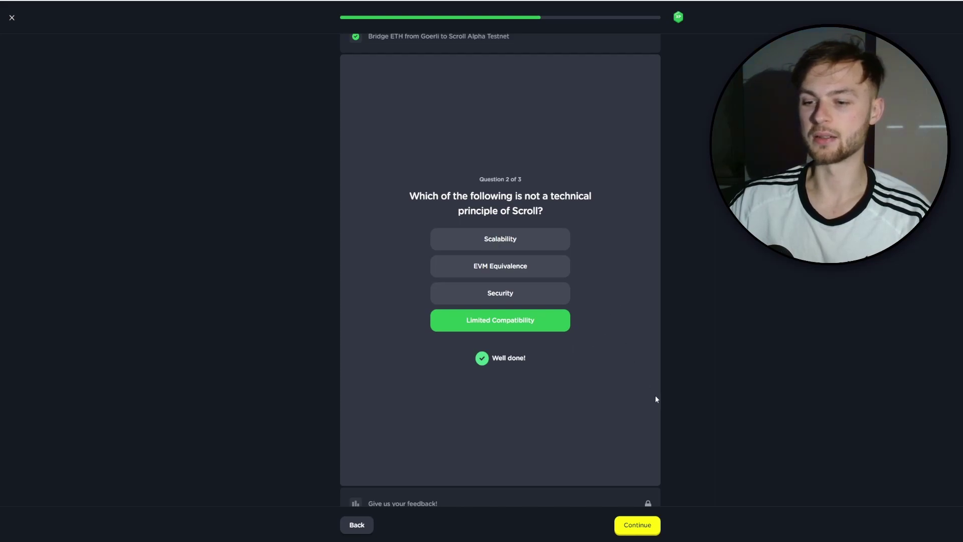
left_click(637, 525)
left_click(545, 274)
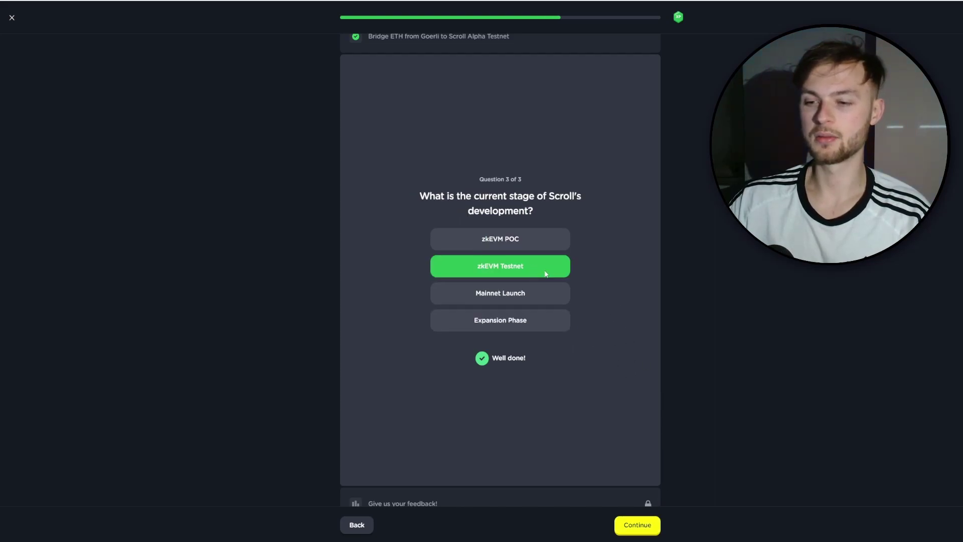
left_click(644, 528)
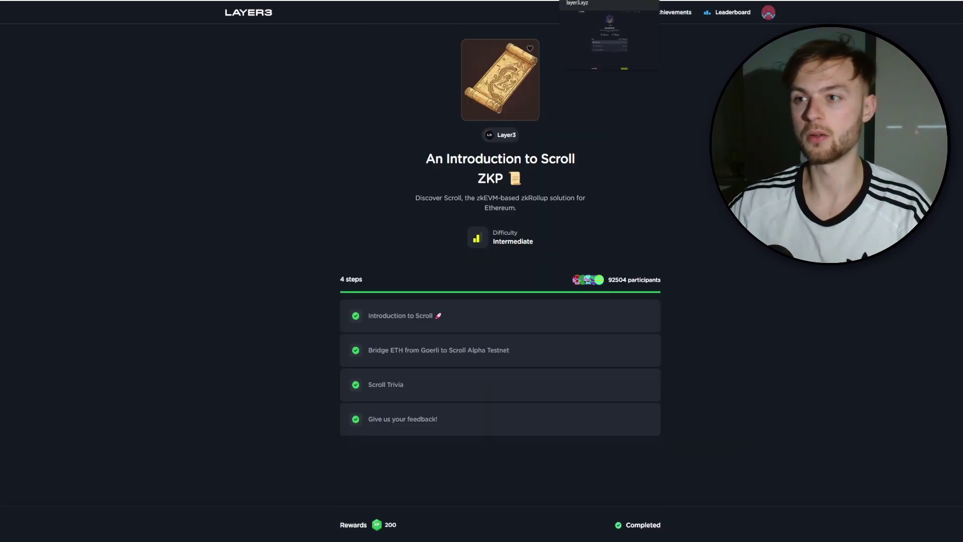
left_click(601, 1)
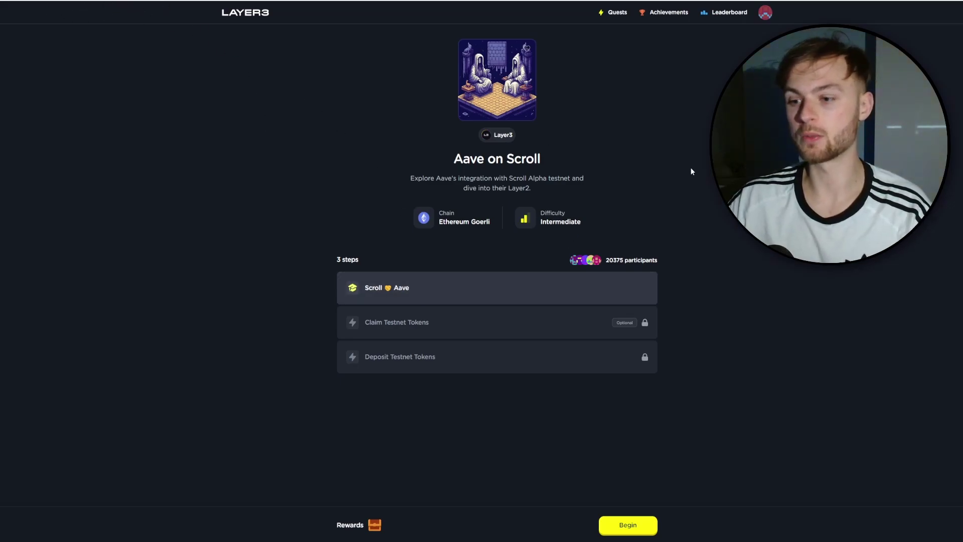
- Bring up the Scroll guild page listing roles like Mystery role and ETHDam 2023 Hacker
left_click(501, 1)
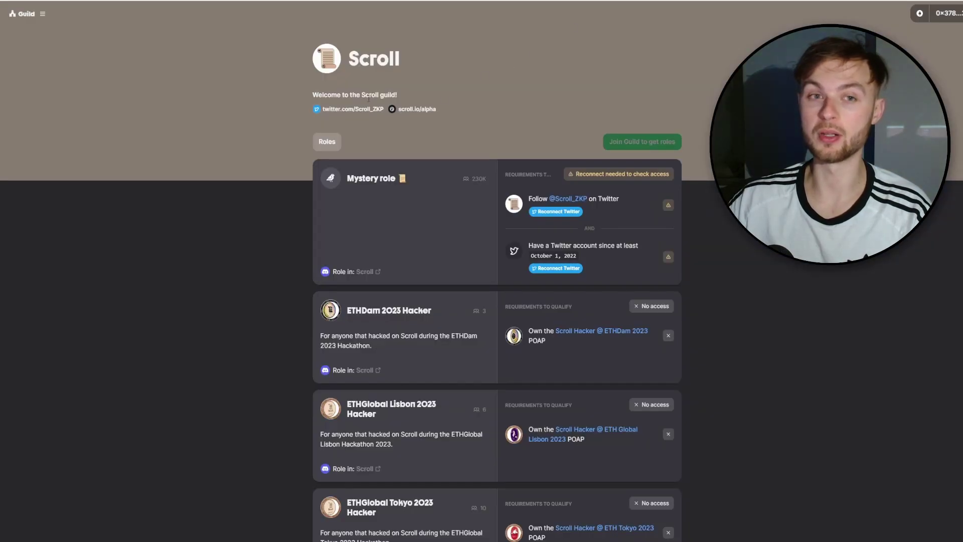